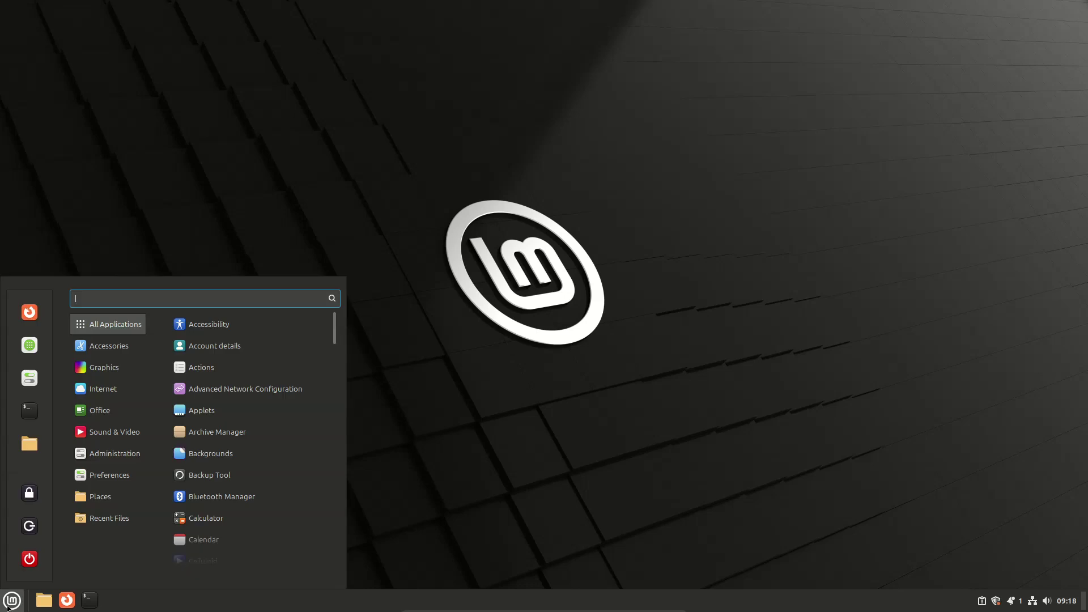
Open a terminal and enlarge its text several zoom levels.
{"action": "type", "text": "terminal"}
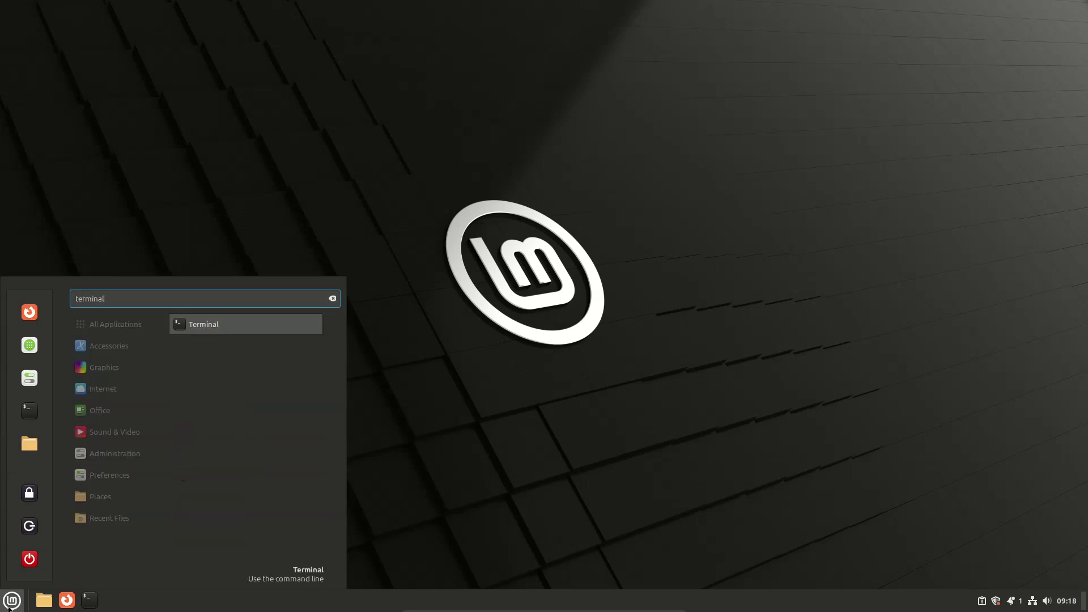
{"action": "key", "text": "Return"}
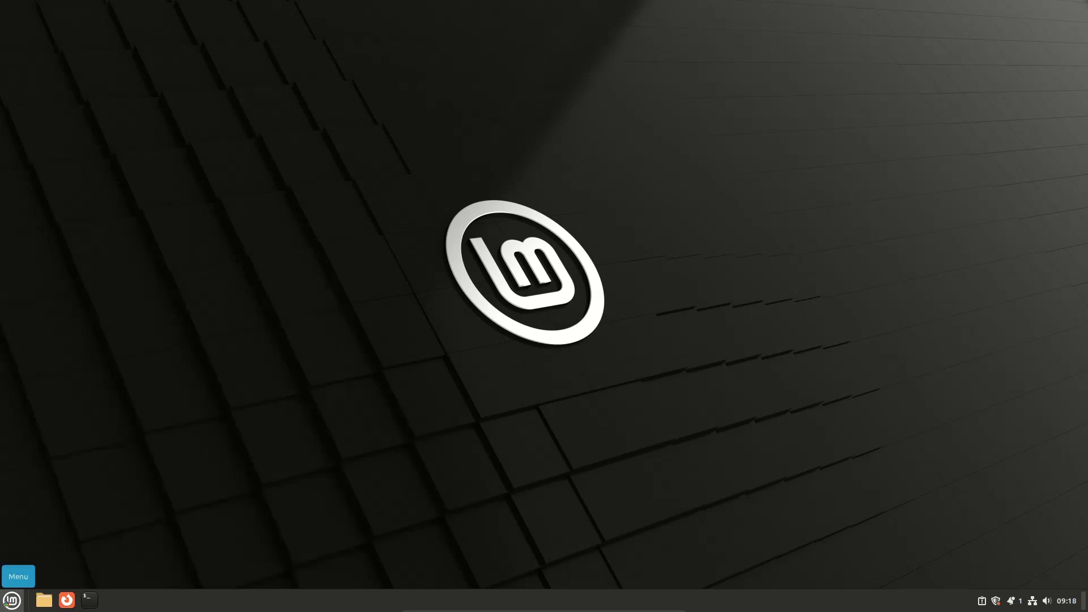
{"action": "key", "text": "ctrl+plus"}
{"action": "key", "text": "ctrl+plus"}
{"action": "key", "text": "ctrl+plus"}
{"action": "key", "text": "ctrl+plus"}
{"action": "key", "text": "ctrl+plus"}
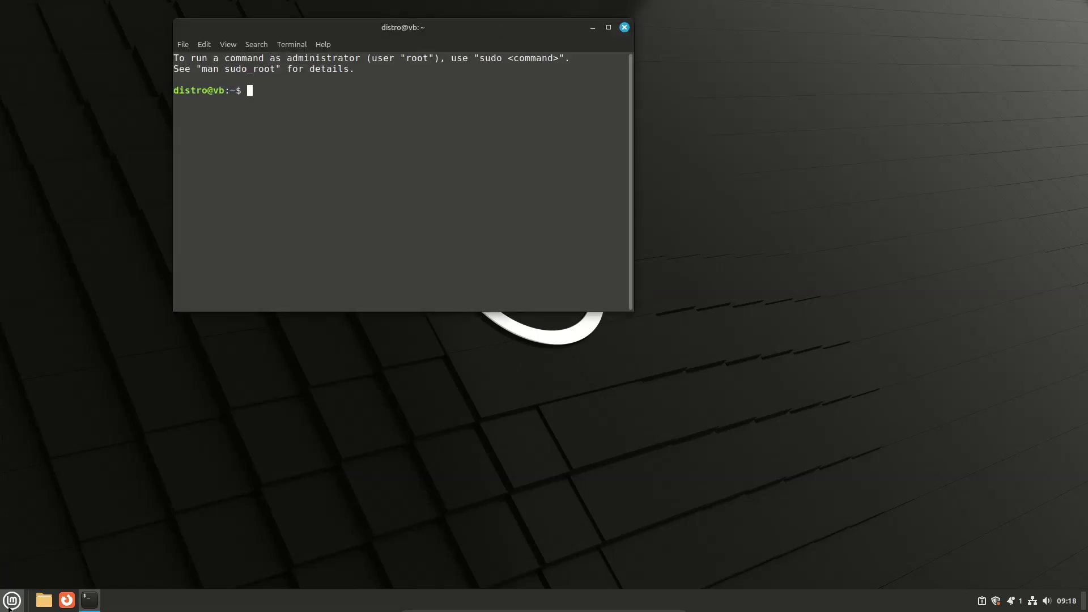
{"action": "key", "text": "ctrl+plus"}
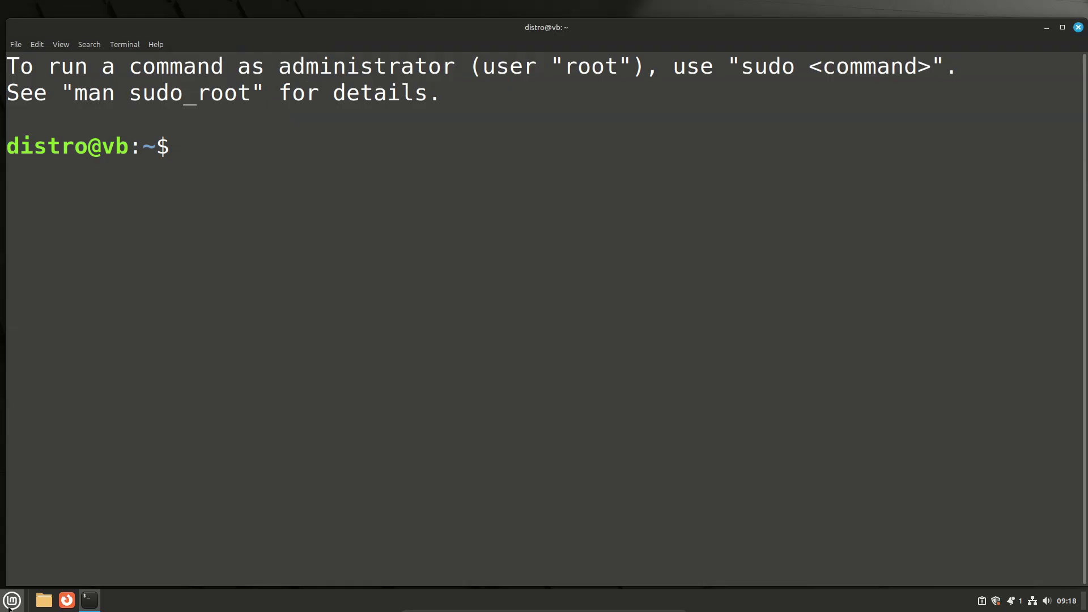
Install the playonlinux and winbind packages with sudo apt install and the -y option, authenticating with the account password.
{"action": "type", "text": "sudo ap"}
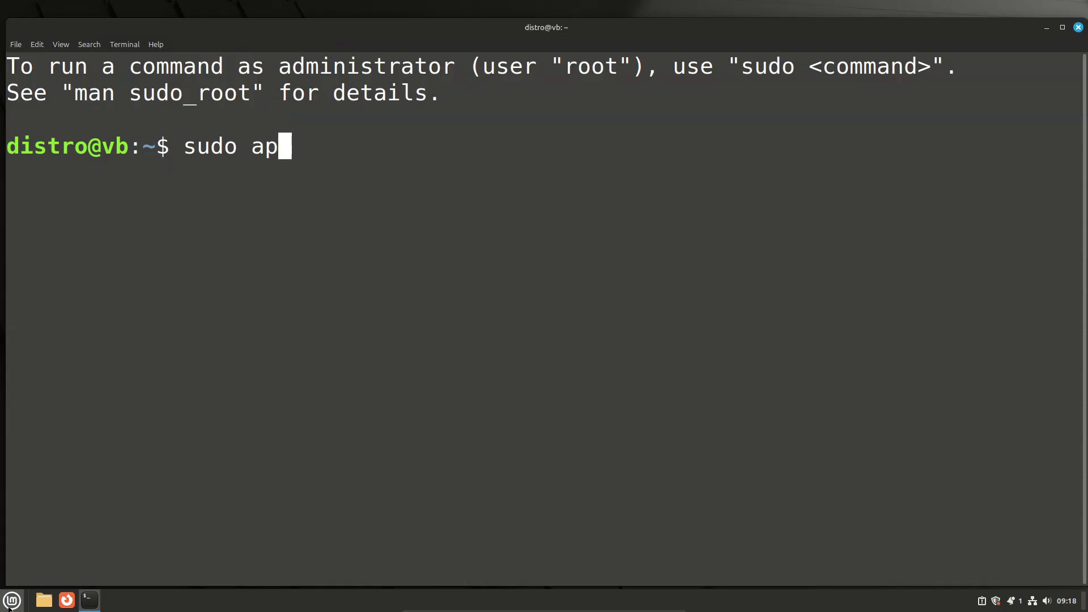
{"action": "type", "text": "t insra"}
{"action": "key", "text": "BackSpace"}
{"action": "key", "text": "BackSpace"}
{"action": "key", "text": "BackSpace"}
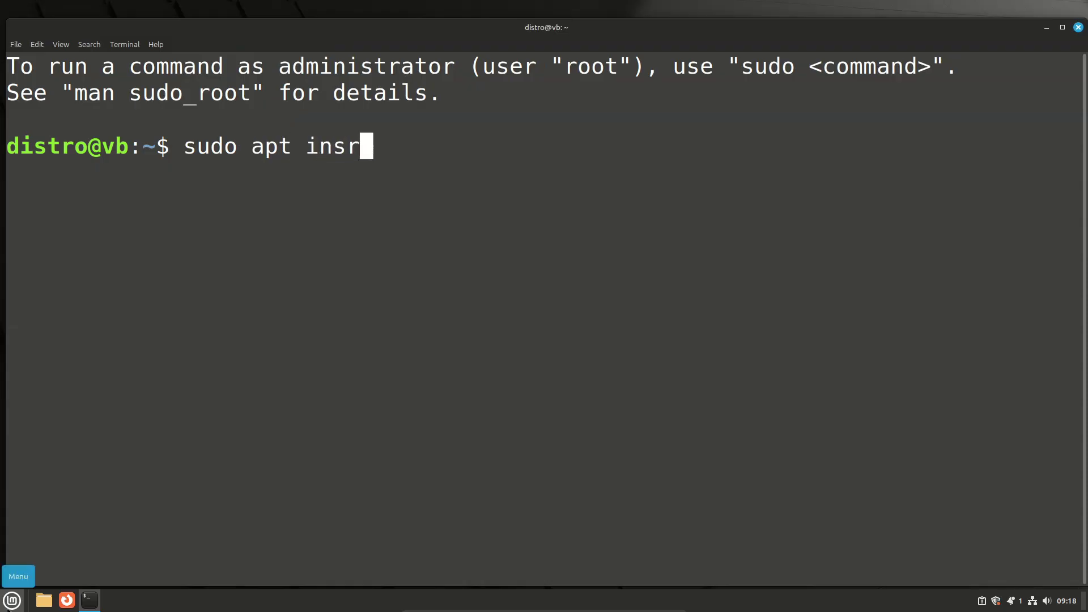
{"action": "type", "text": "stakkl"}
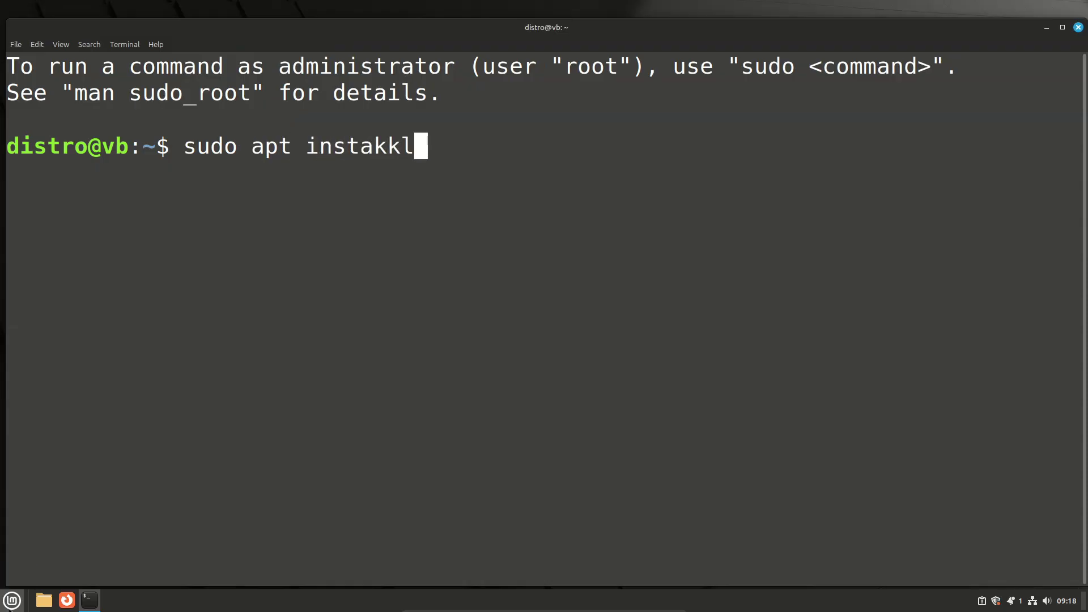
{"action": "key", "text": "BackSpace"}
{"action": "key", "text": "BackSpace"}
{"action": "key", "text": "BackSpace"}
{"action": "type", "text": "ll playonli"}
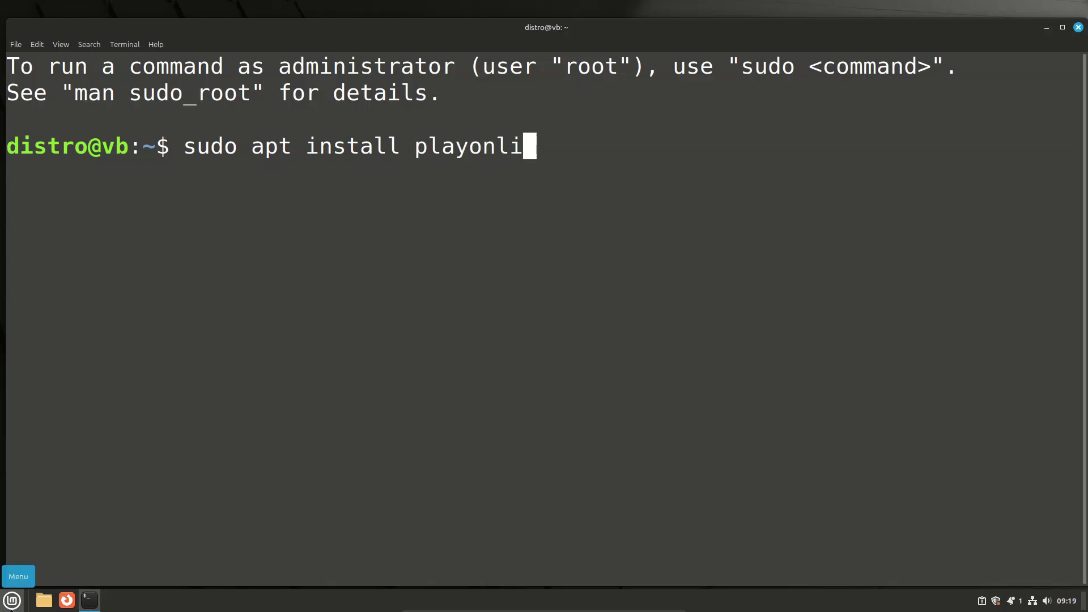
{"action": "type", "text": "nux "}
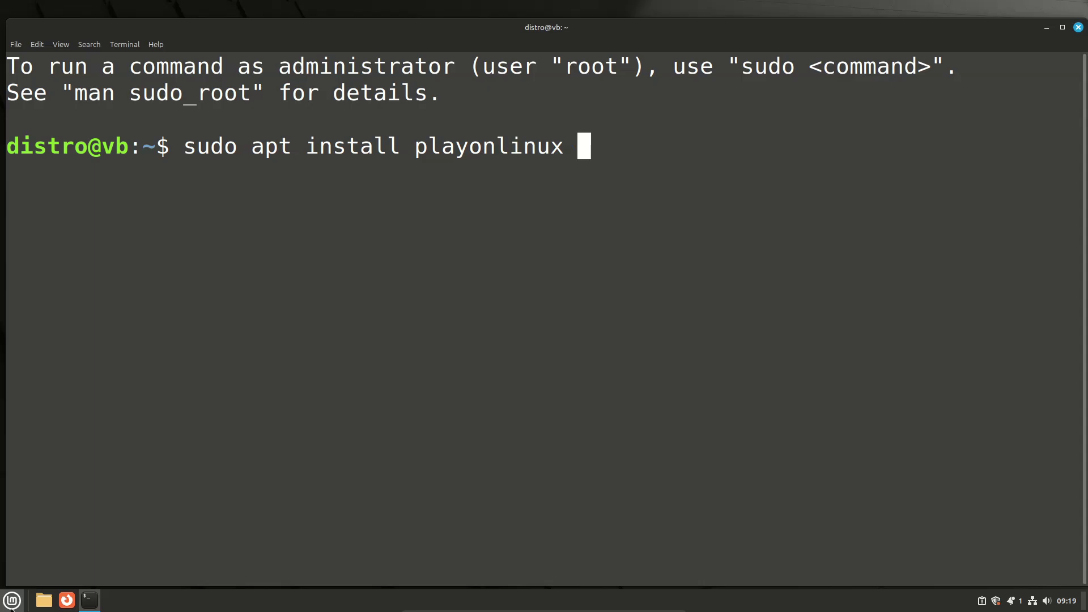
{"action": "type", "text": "winbind -"}
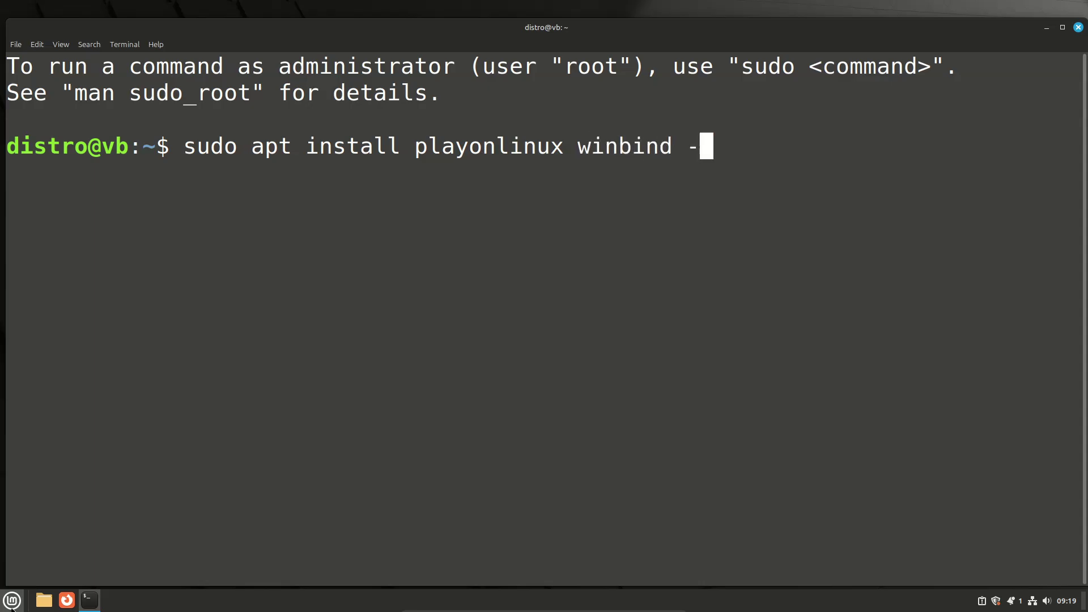
{"action": "type", "text": "y"}
{"action": "key", "text": "Return"}
{"action": "type", "text": "********"}
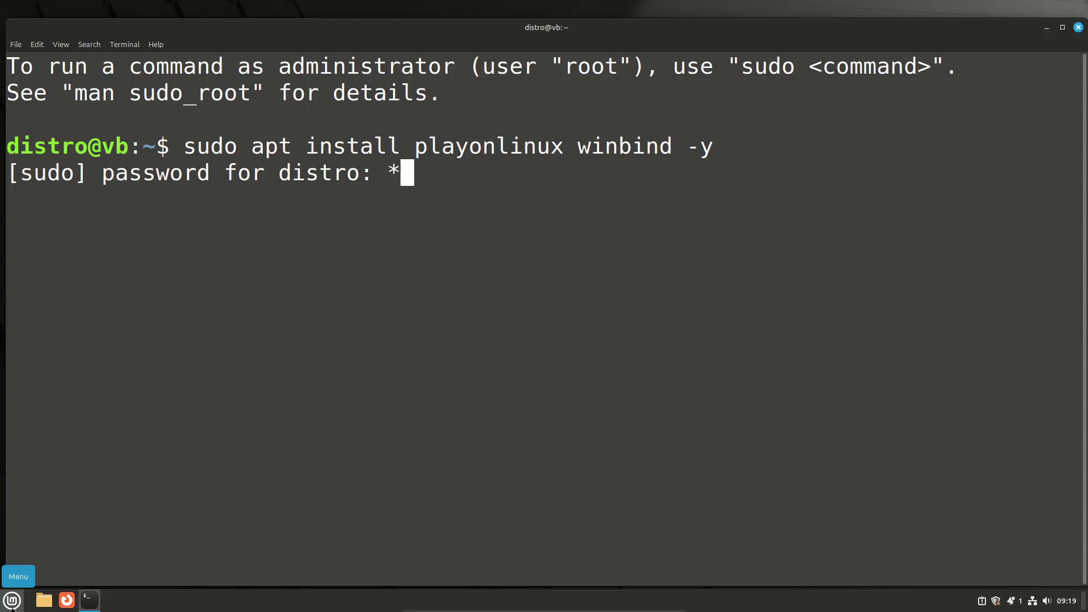
{"action": "key", "text": "Return"}
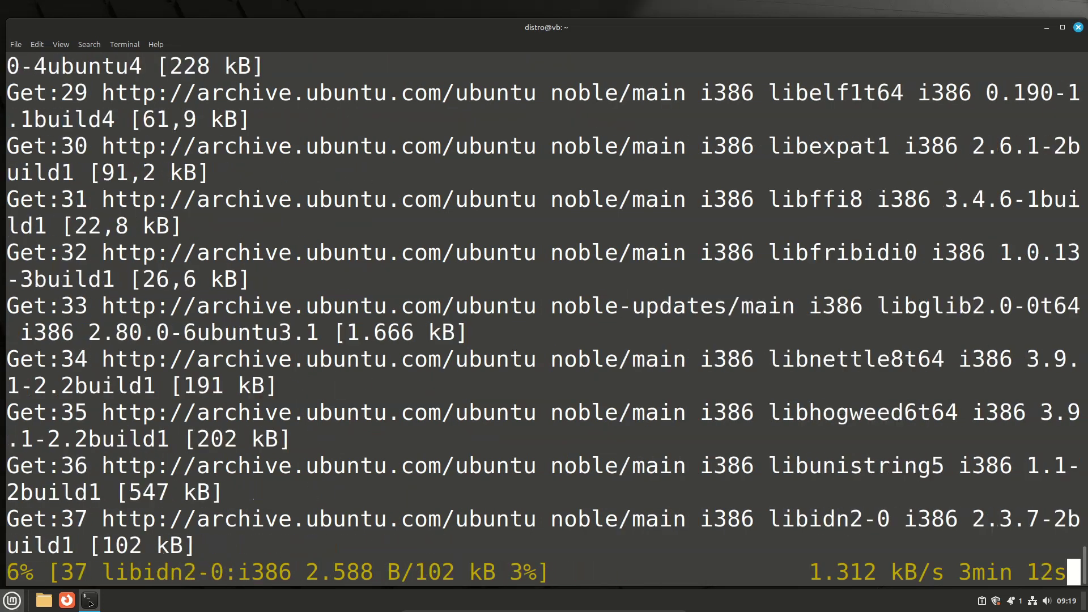
{"action": "mouse_move", "coordinate": [545, 610]}
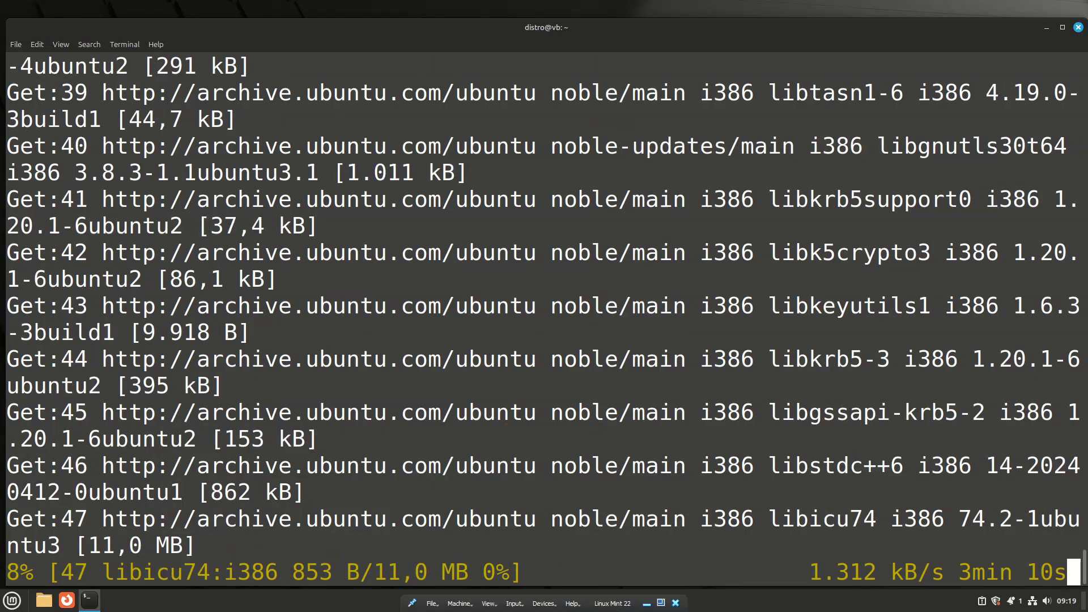
{"action": "left_click", "coordinate": [649, 603]}
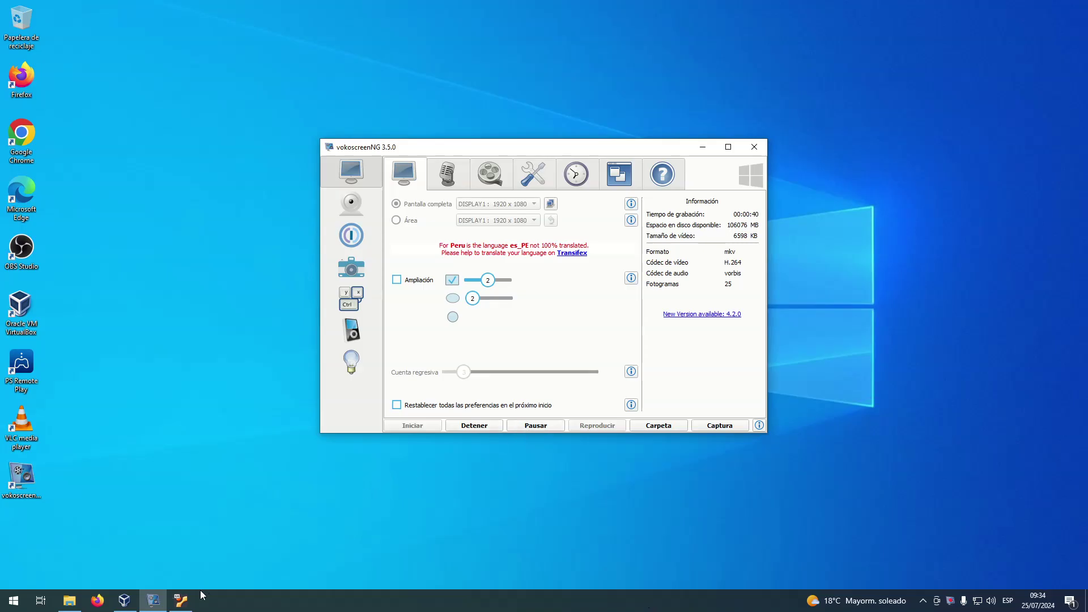
{"action": "left_click", "coordinate": [179, 602]}
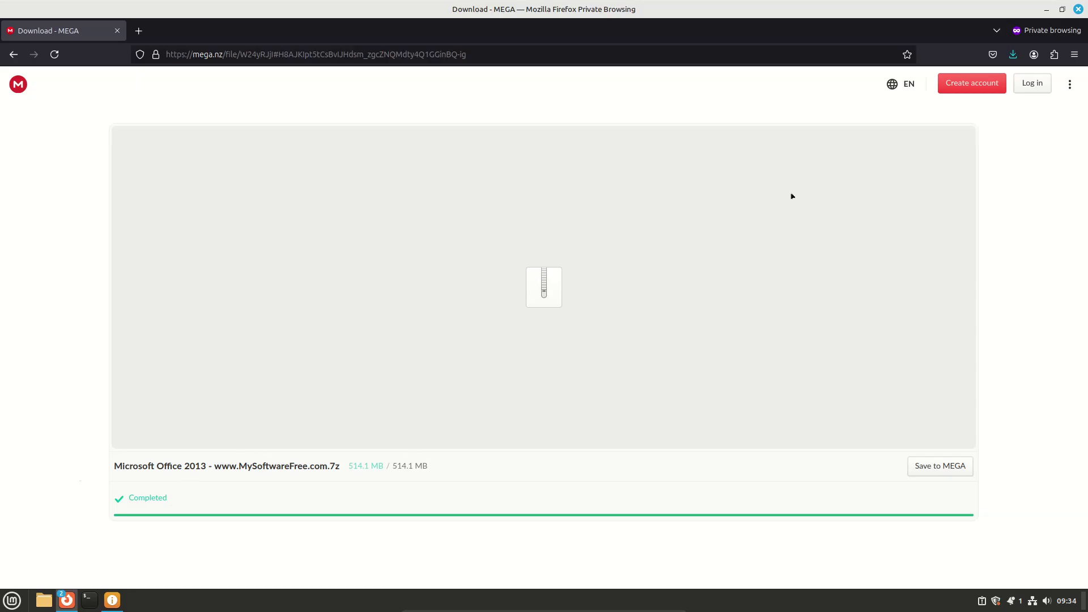
Minimize both Firefox windows and launch PlayOnLinux.
{"action": "left_click", "coordinate": [1047, 9]}
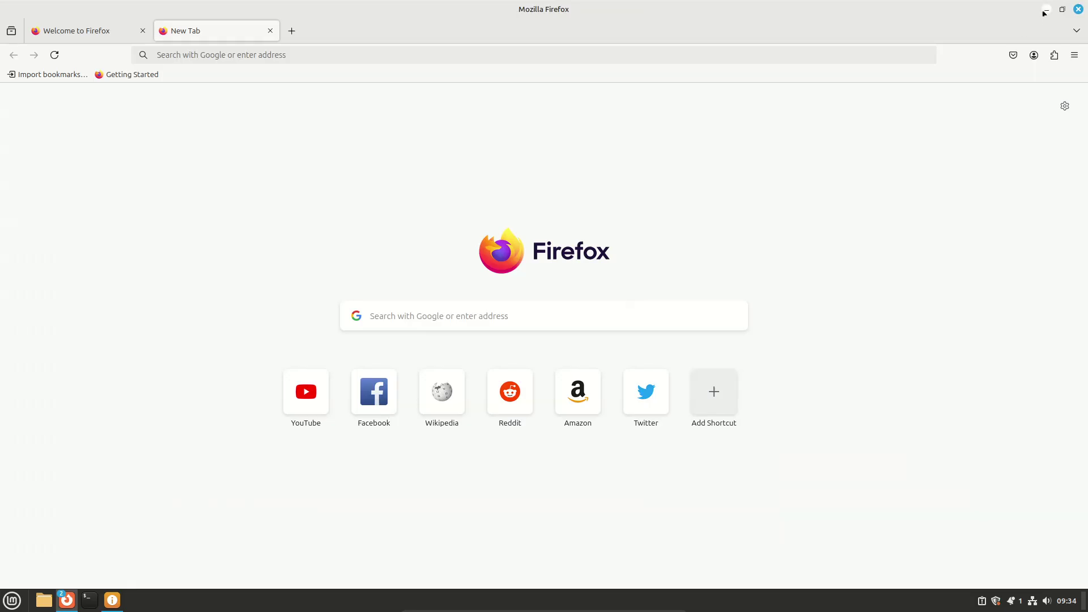
{"action": "left_click", "coordinate": [1047, 10]}
{"action": "left_click", "coordinate": [2, 602]}
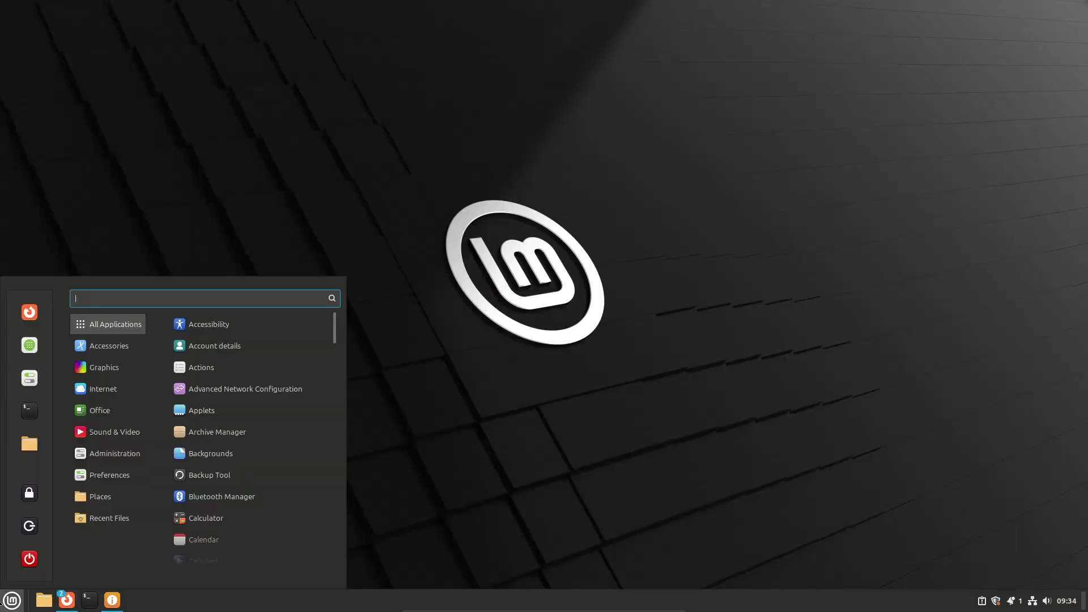
{"action": "type", "text": "play"}
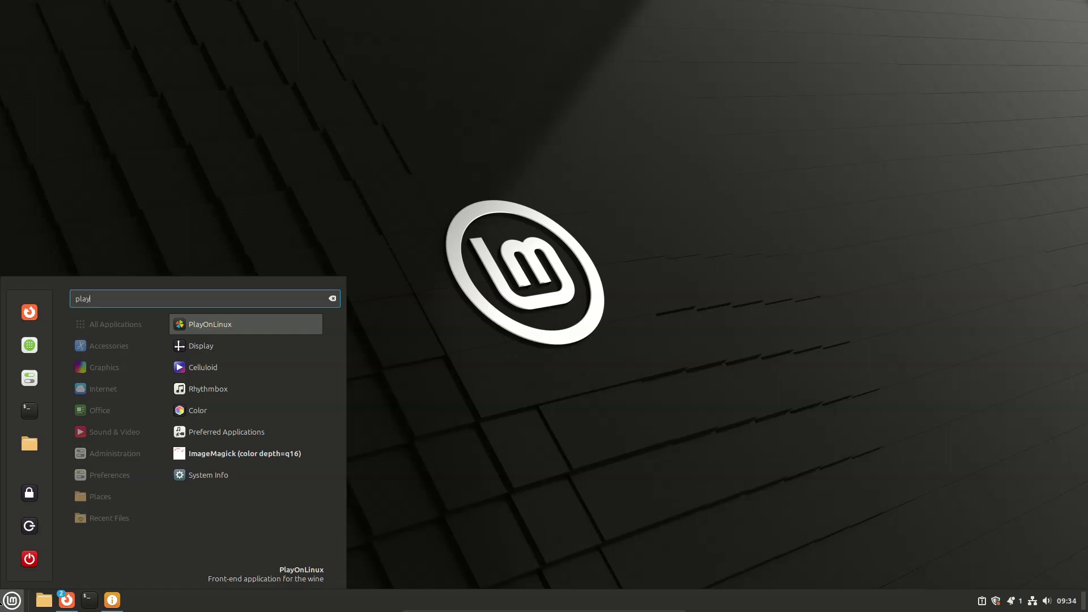
{"action": "key", "text": "Return"}
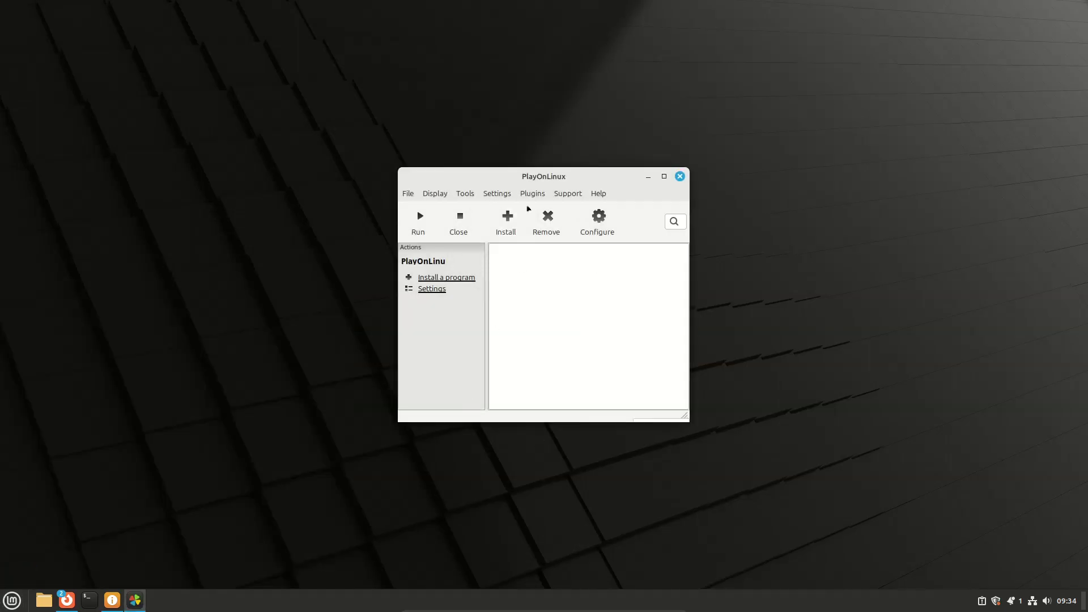
Minimize PlayOnLinux and open the Downloads folder in the file manager.
{"action": "left_click", "coordinate": [648, 177]}
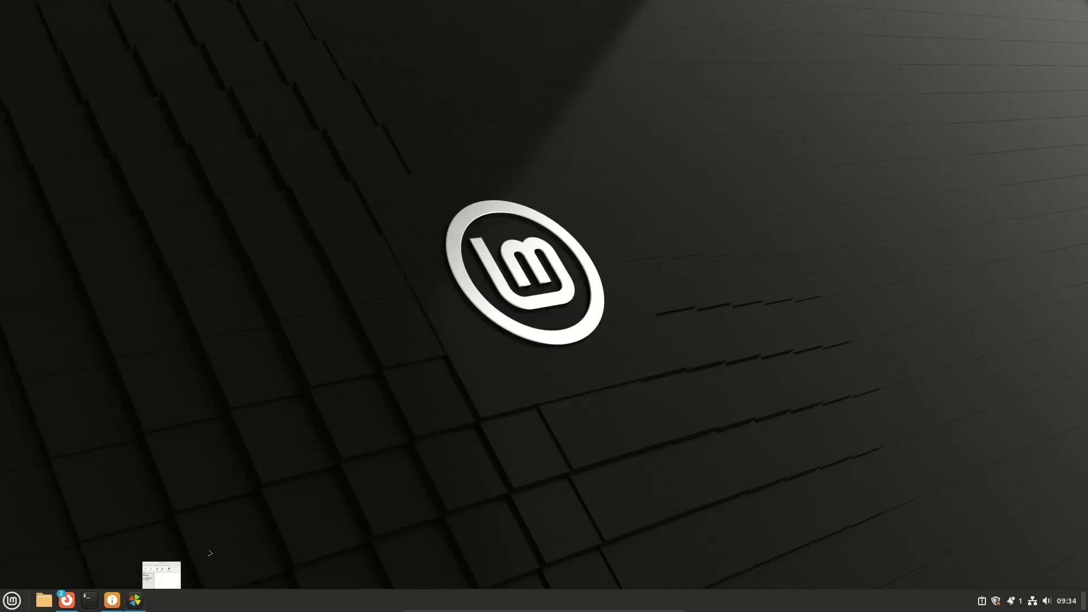
{"action": "left_click", "coordinate": [44, 601]}
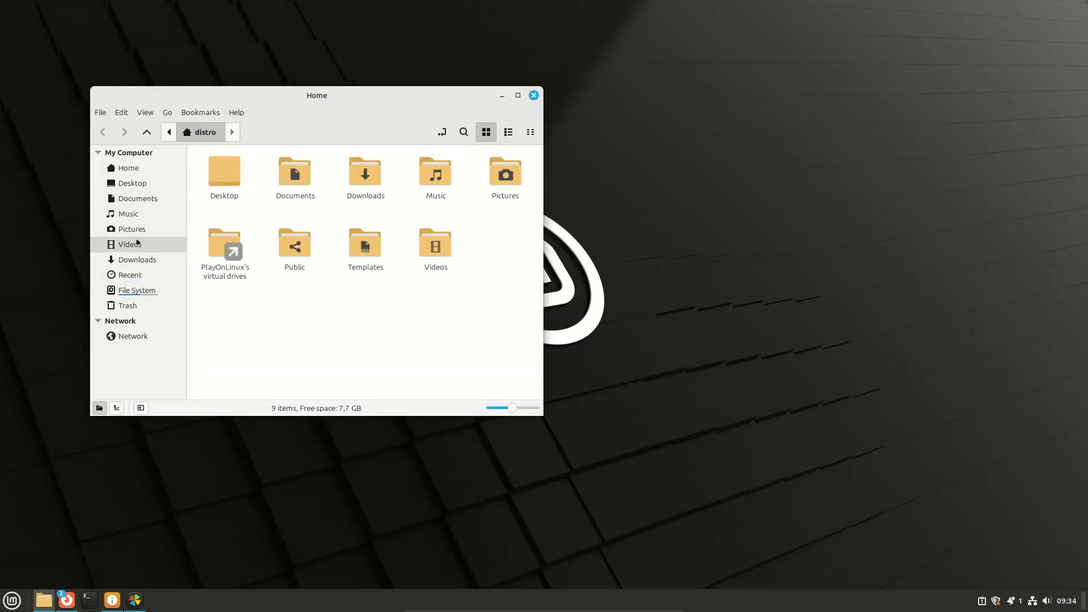
{"action": "left_click", "coordinate": [141, 261]}
{"action": "left_click_drag", "start_coordinate": [287, 294], "coordinate": [187, 168]}
{"action": "left_click_drag", "start_coordinate": [284, 269], "coordinate": [206, 179]}
{"action": "left_click", "coordinate": [226, 267]}
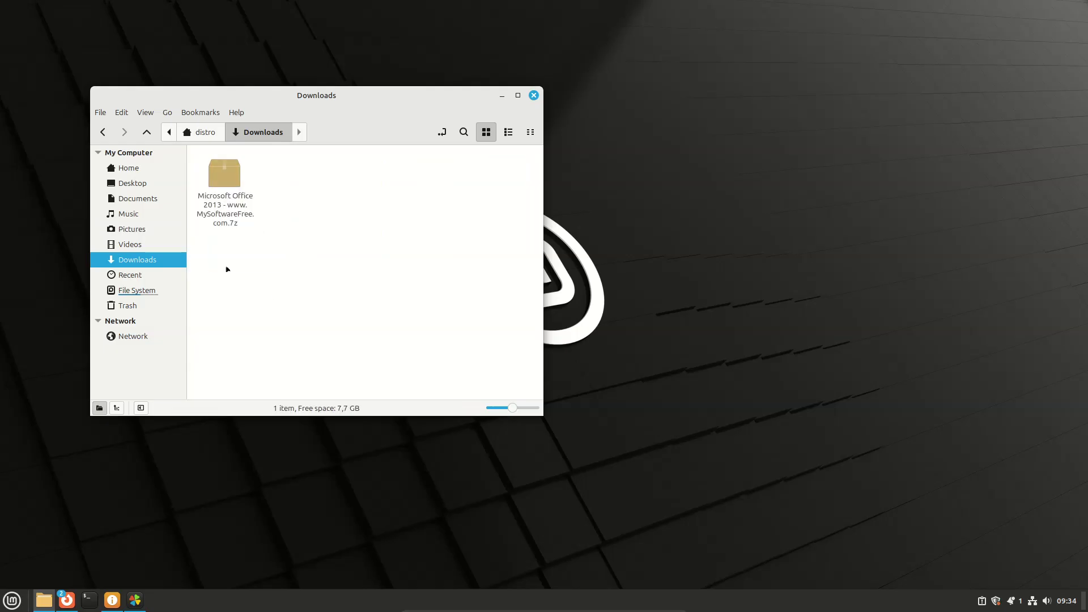
Extract the Microsoft Office 2013 .7z archive into the Downloads folder, entering the archive password.
{"action": "right_click", "coordinate": [206, 209]}
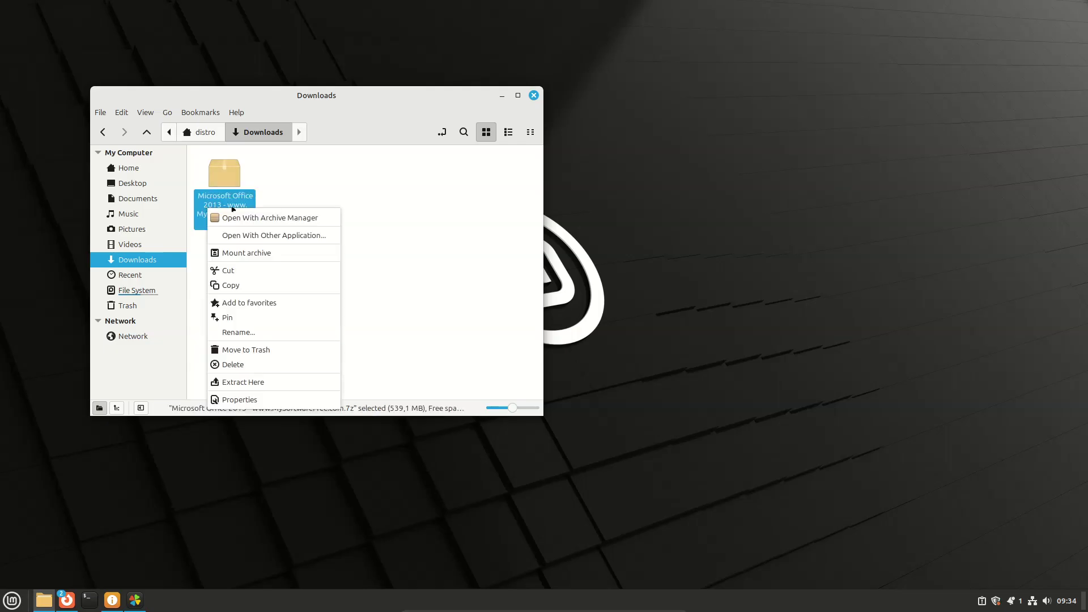
{"action": "left_click", "coordinate": [231, 384]}
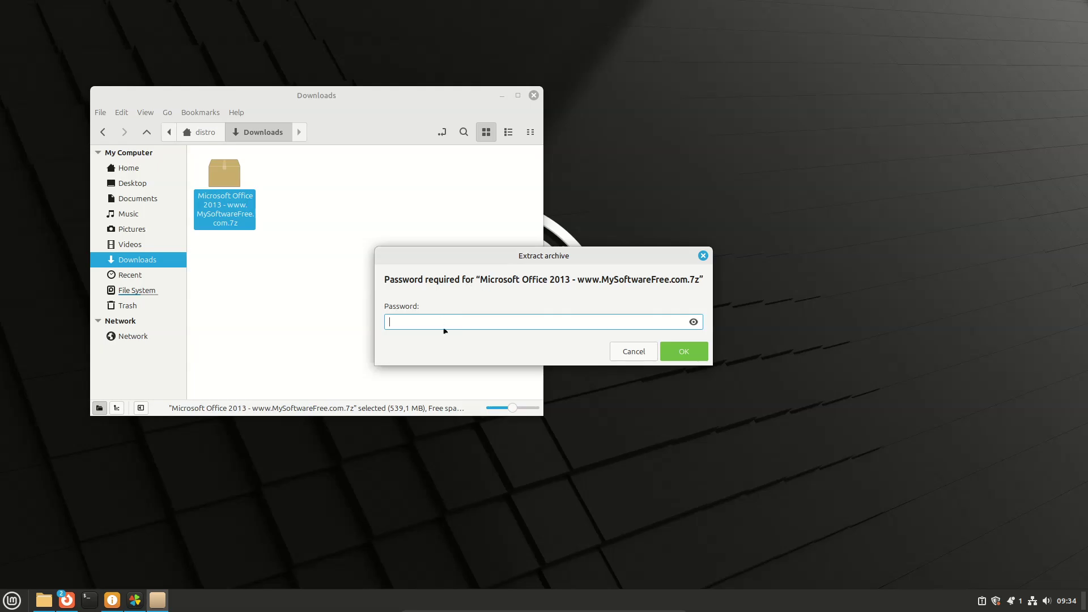
{"action": "type", "text": "www."}
{"action": "left_click", "coordinate": [694, 323]}
{"action": "type", "text": "mysoftwarefree.com"}
{"action": "left_click", "coordinate": [685, 352]}
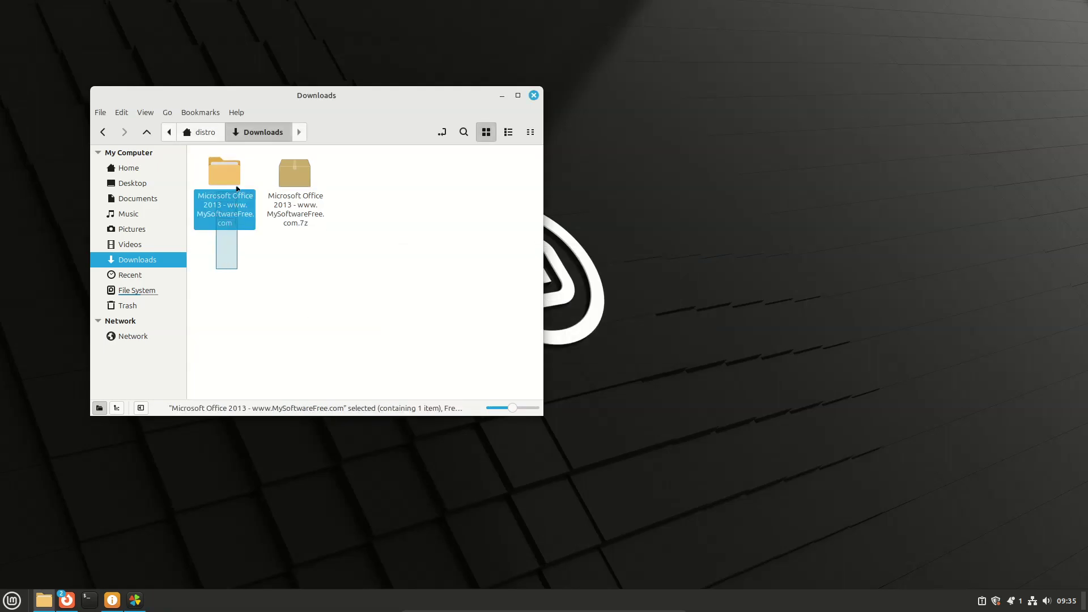
Open the Software Files folder inside the extracted Microsoft Office 2013 folder and locate setup.exe.
{"action": "double_click", "coordinate": [221, 217]}
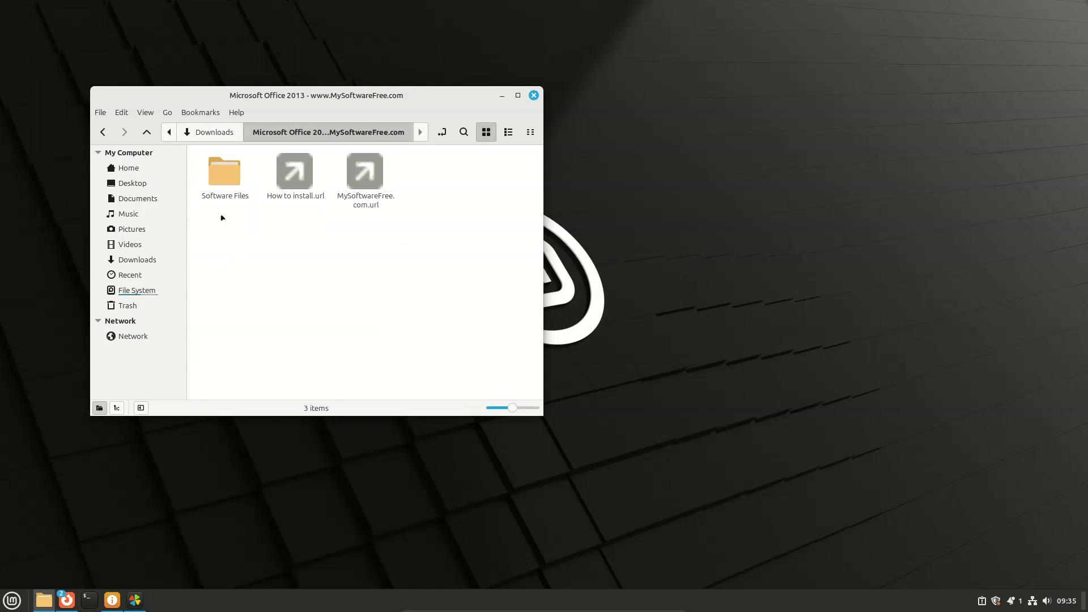
{"action": "double_click", "coordinate": [230, 186]}
{"action": "scroll", "coordinate": [309, 276], "scroll_direction": "down", "scroll_amount": 3}
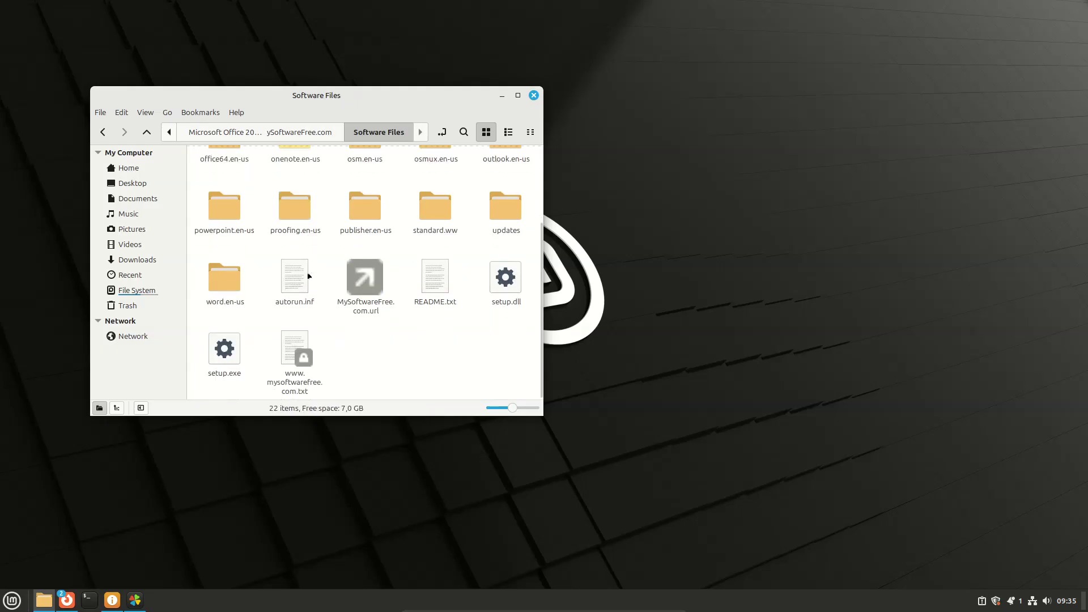
{"action": "left_click_drag", "start_coordinate": [196, 320], "coordinate": [257, 390]}
{"action": "left_click", "coordinate": [263, 378]}
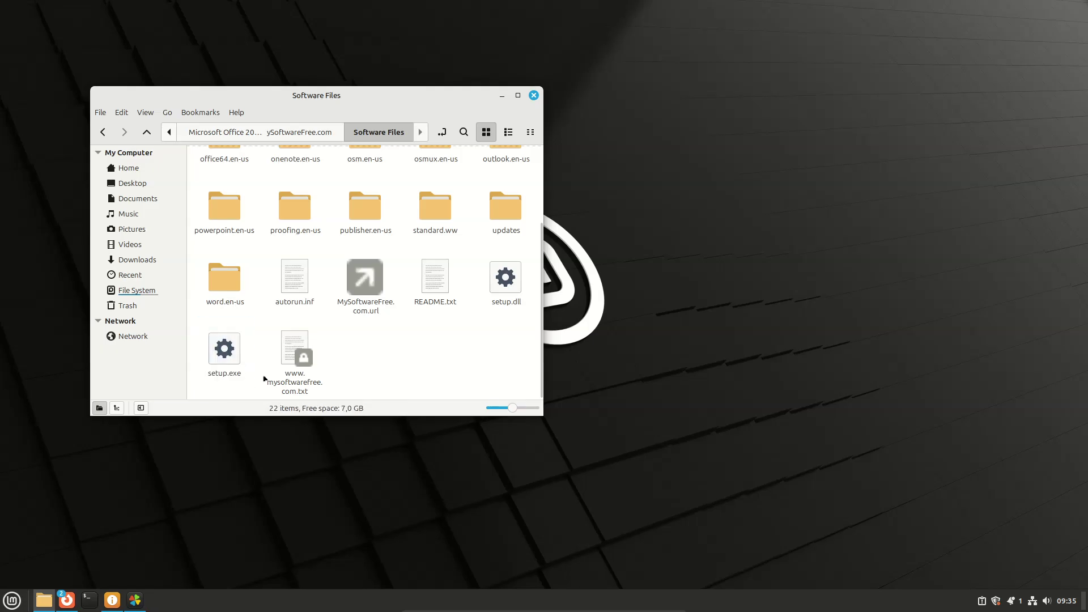
Switch back to PlayOnLinux and search its list of installable programs for "office".
{"action": "left_click", "coordinate": [502, 95]}
{"action": "left_click", "coordinate": [134, 601]}
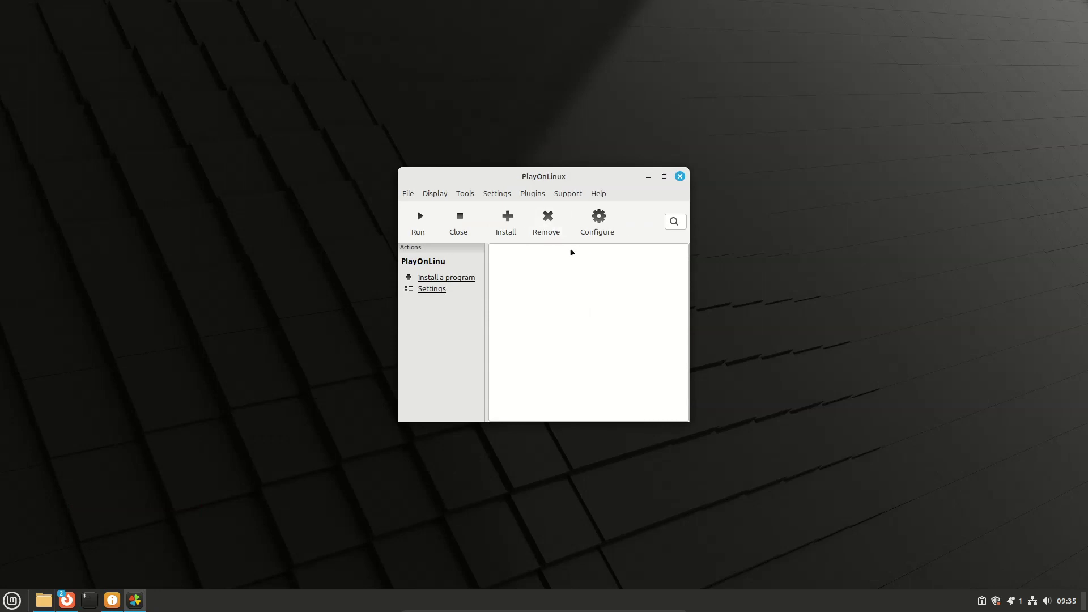
{"action": "left_click", "coordinate": [507, 228]}
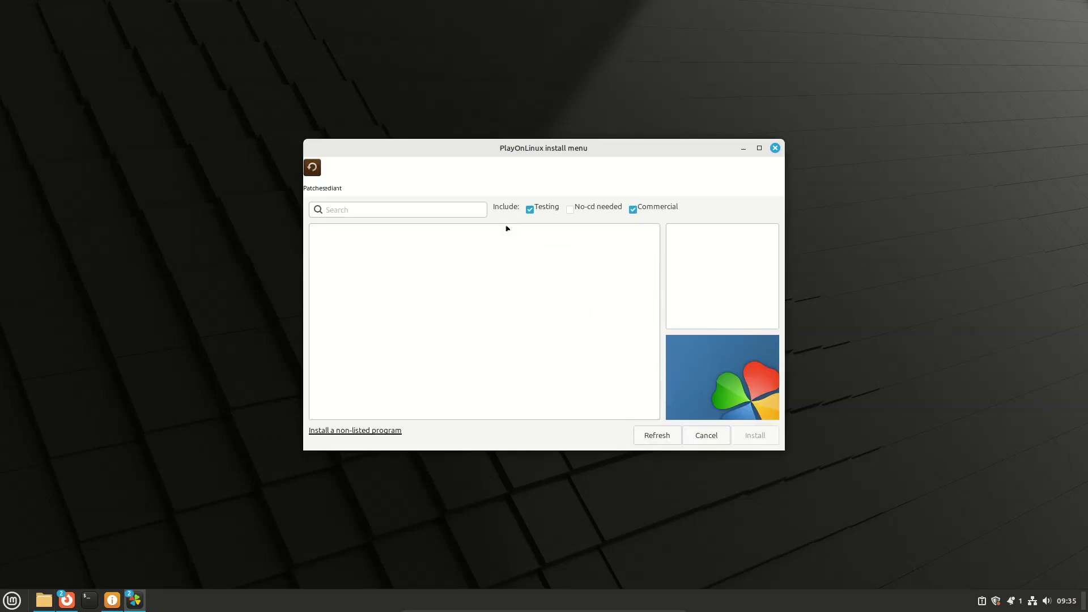
{"action": "left_click", "coordinate": [373, 216]}
{"action": "type", "text": "office"}
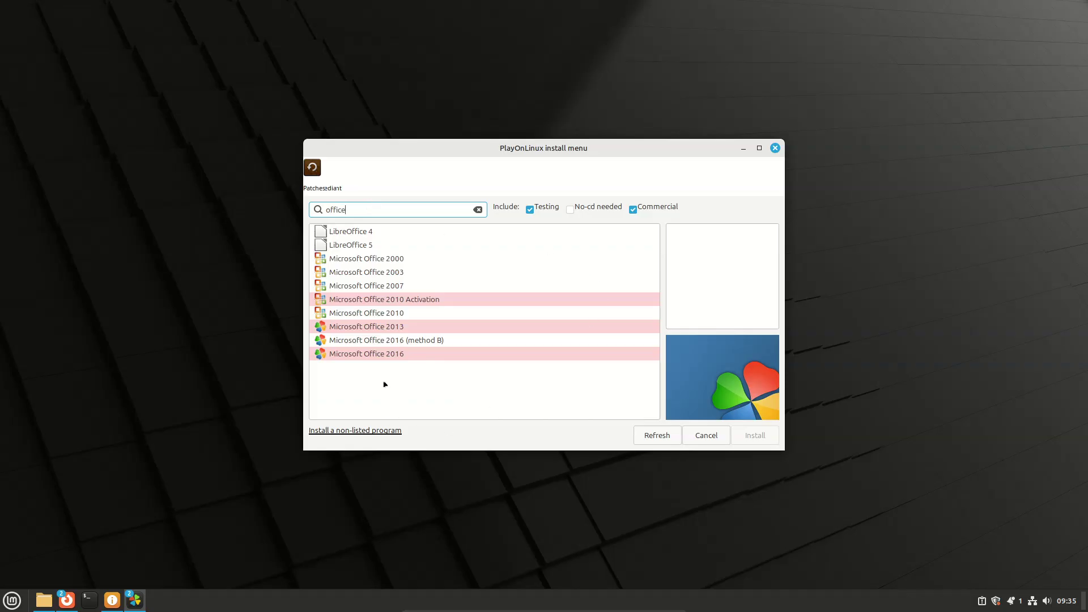
Start installing Microsoft Office 2013, accept the testing notice and move the main PlayOnLinux window away from the wizard.
{"action": "left_click", "coordinate": [395, 327]}
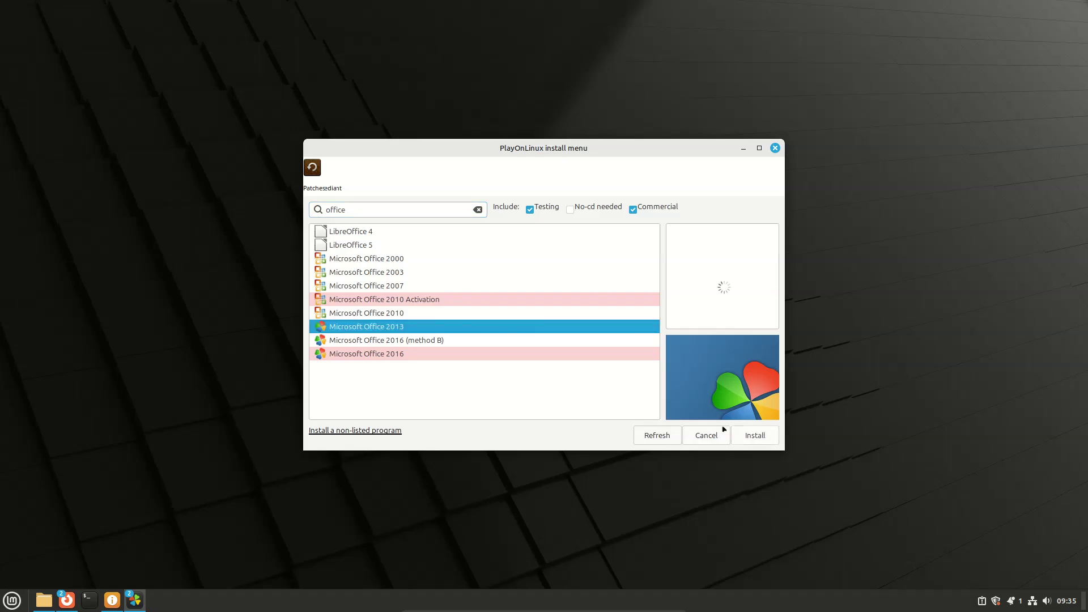
{"action": "left_click", "coordinate": [760, 436]}
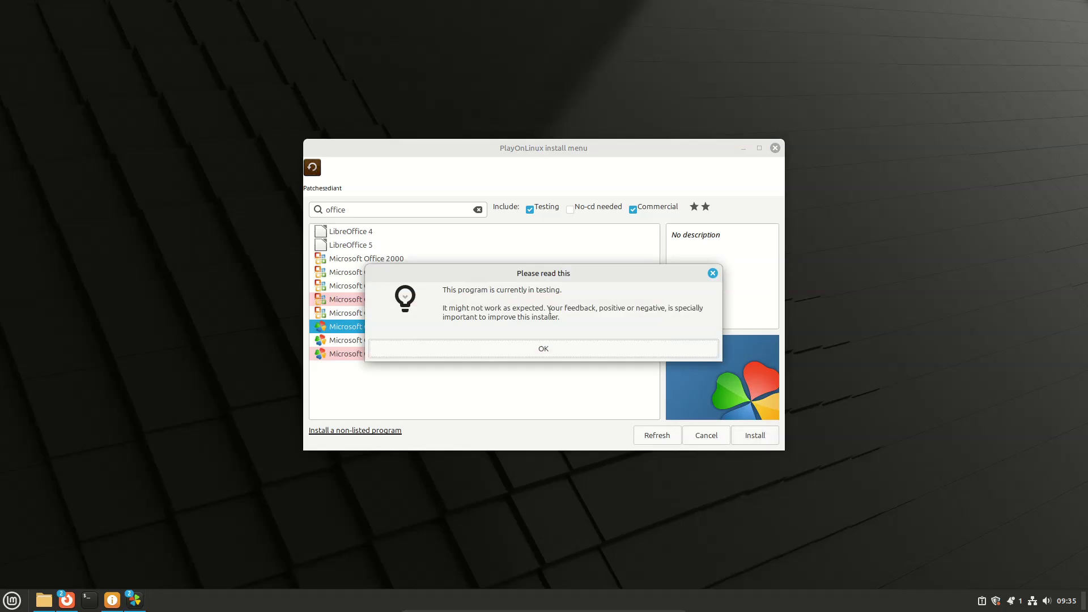
{"action": "left_click", "coordinate": [561, 350]}
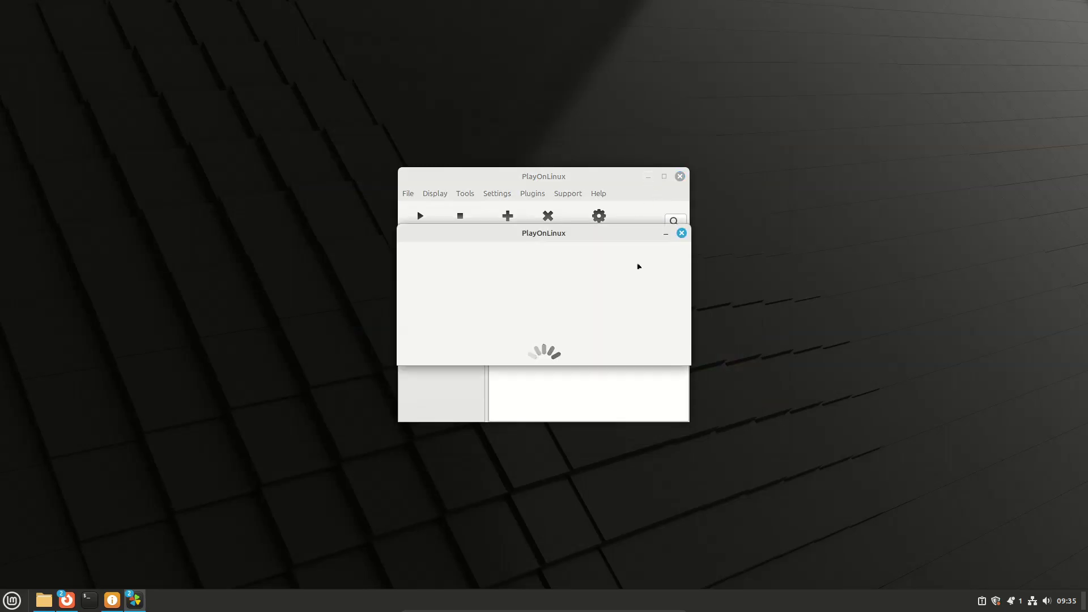
{"action": "left_click_drag", "start_coordinate": [534, 174], "coordinate": [887, 145]}
{"action": "left_click", "coordinate": [544, 236]}
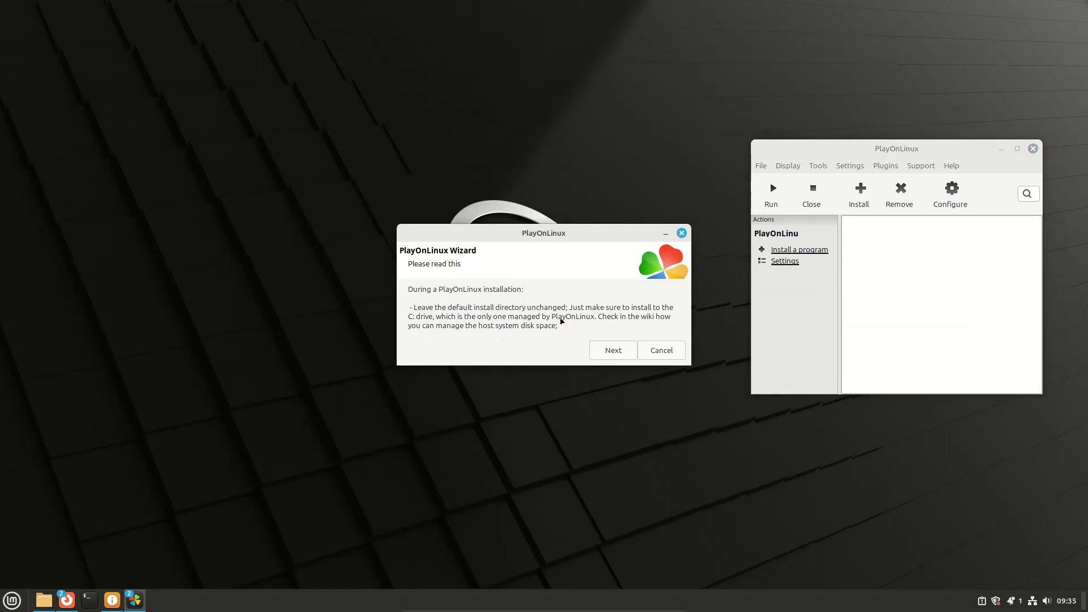
Proceed through the introductory notices, move the installation wizard away from the desktop's centre and continue past the Microsoft Office 2013 welcome page.
{"action": "left_click", "coordinate": [614, 350]}
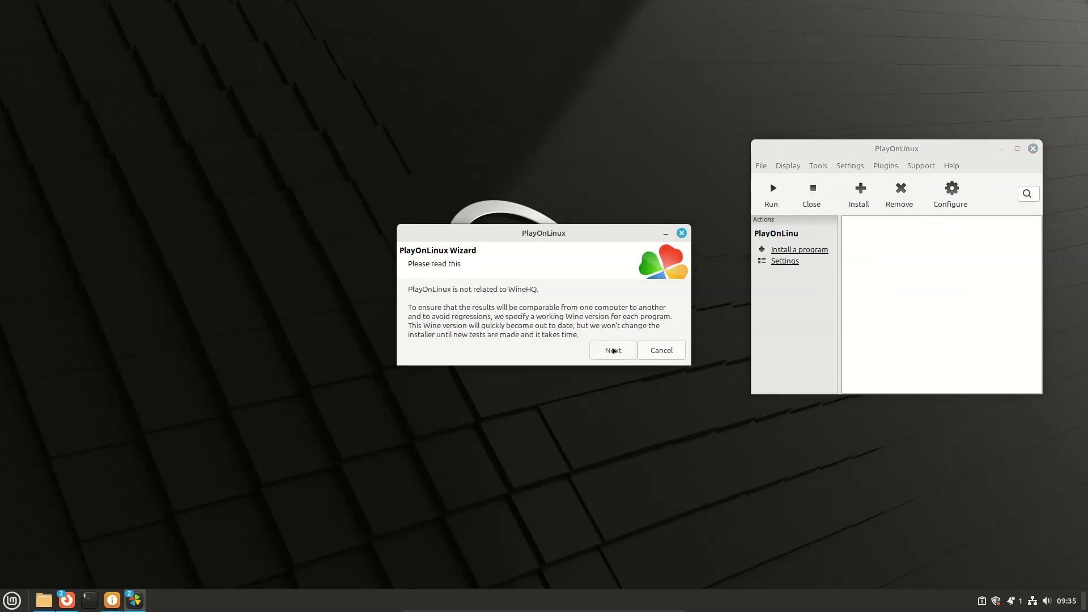
{"action": "left_click", "coordinate": [612, 351]}
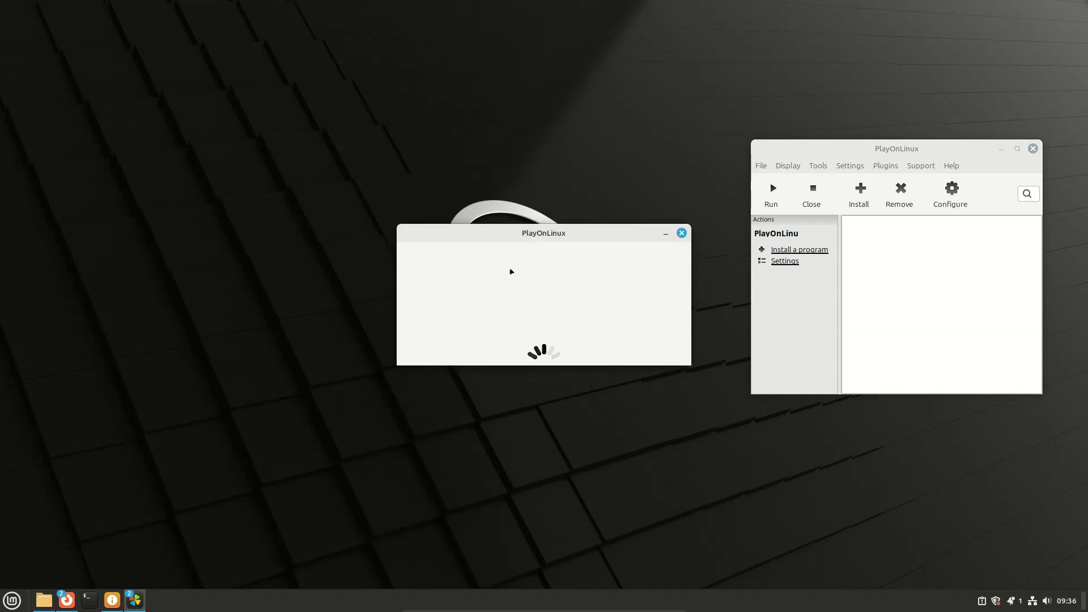
{"action": "left_click_drag", "start_coordinate": [496, 234], "coordinate": [211, 99]}
{"action": "left_click", "coordinate": [337, 216]}
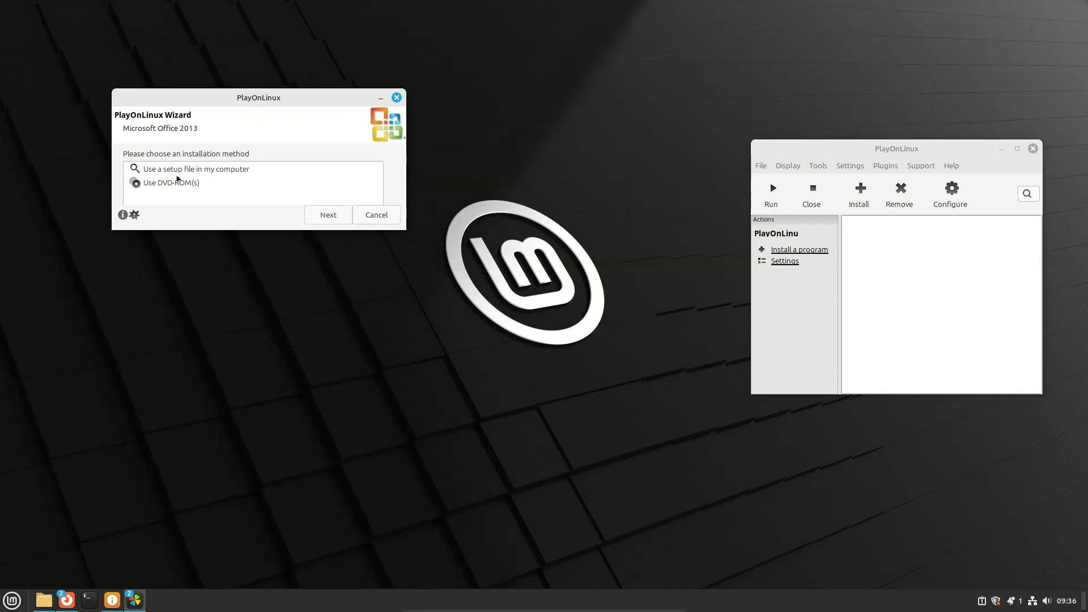
Choose to install from a setup file on the computer, select setup.exe from the extracted Office 2013 Software Files folder and continue.
{"action": "left_click", "coordinate": [222, 171]}
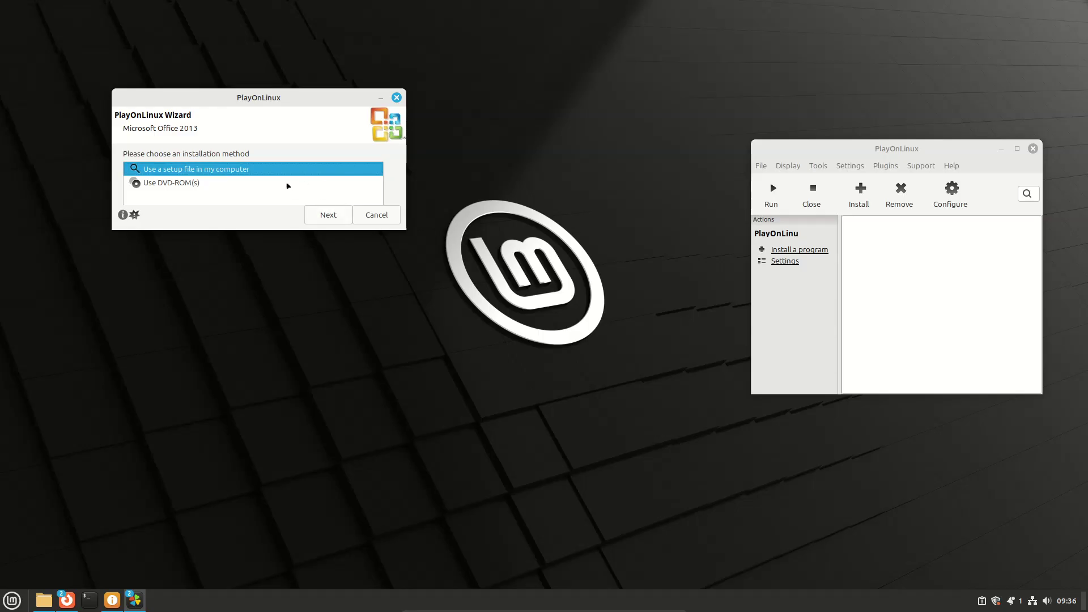
{"action": "left_click", "coordinate": [308, 218]}
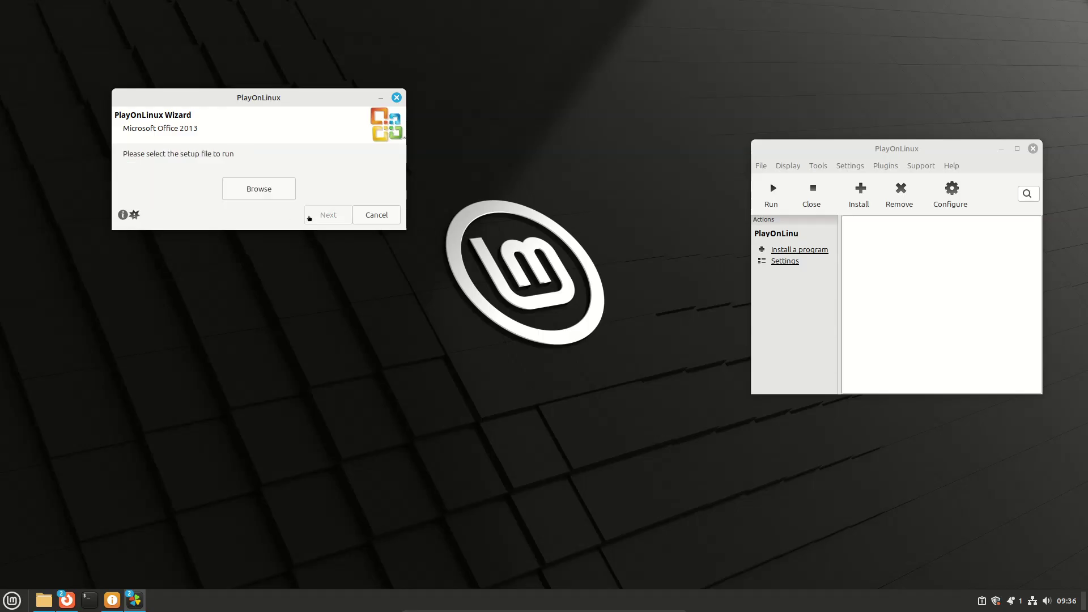
{"action": "left_click", "coordinate": [256, 193]}
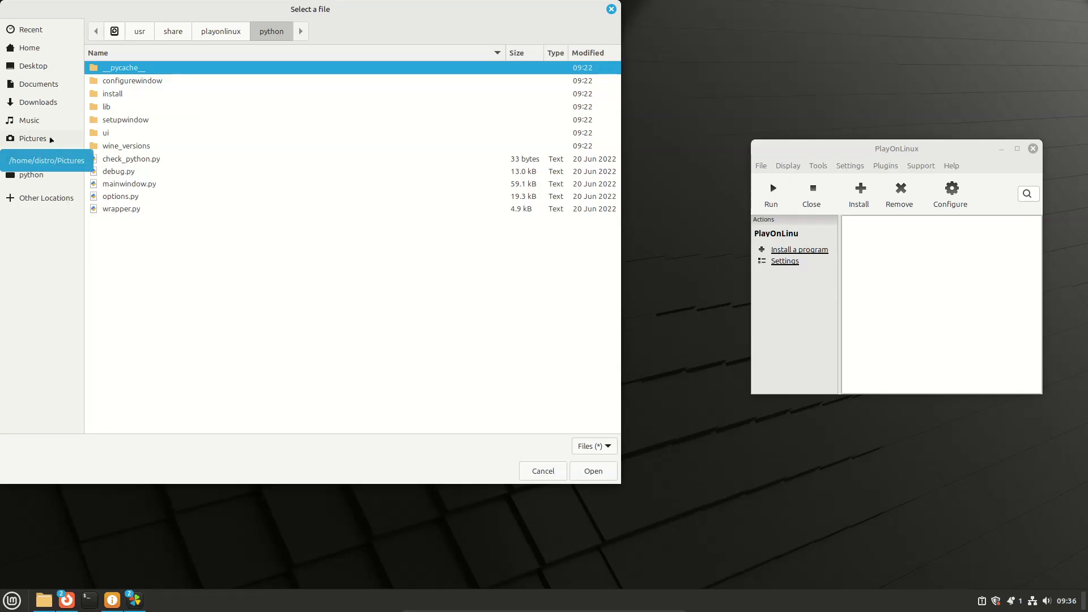
{"action": "left_click", "coordinate": [43, 99]}
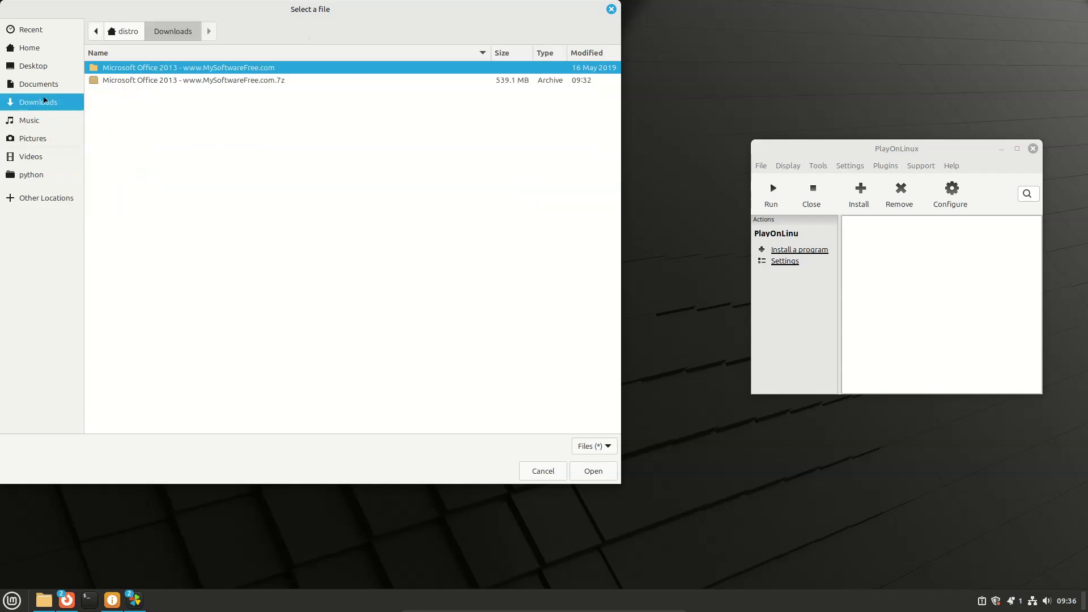
{"action": "double_click", "coordinate": [145, 67]}
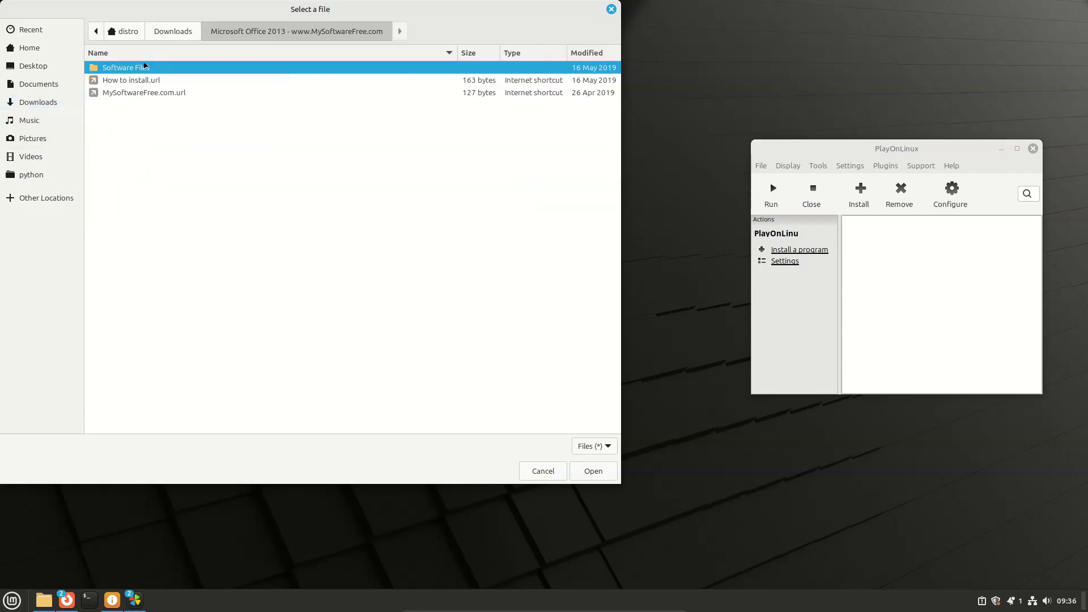
{"action": "double_click", "coordinate": [119, 68]}
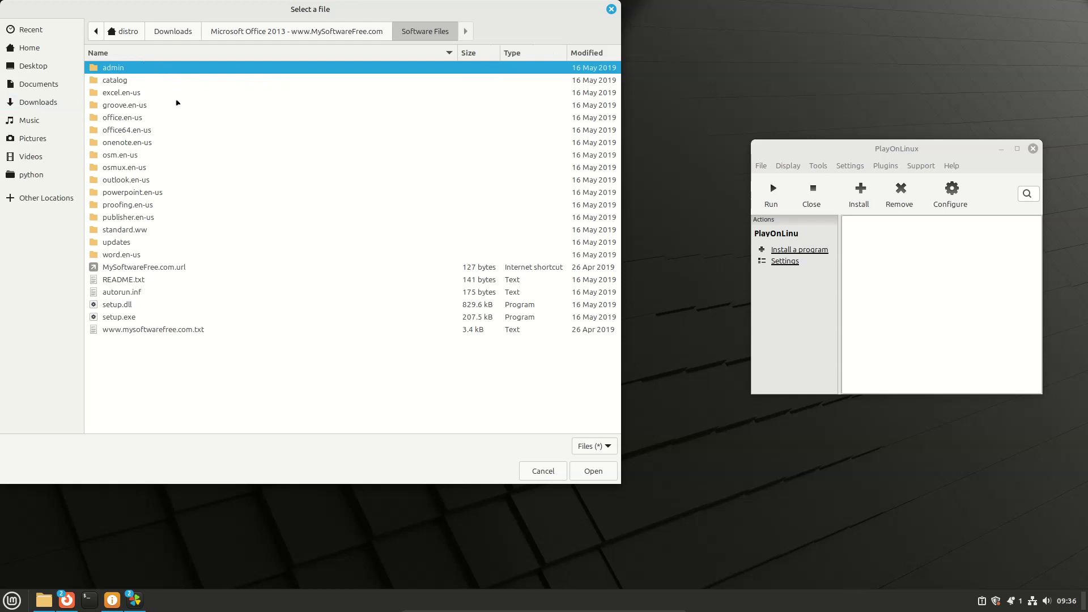
{"action": "left_click", "coordinate": [116, 316]}
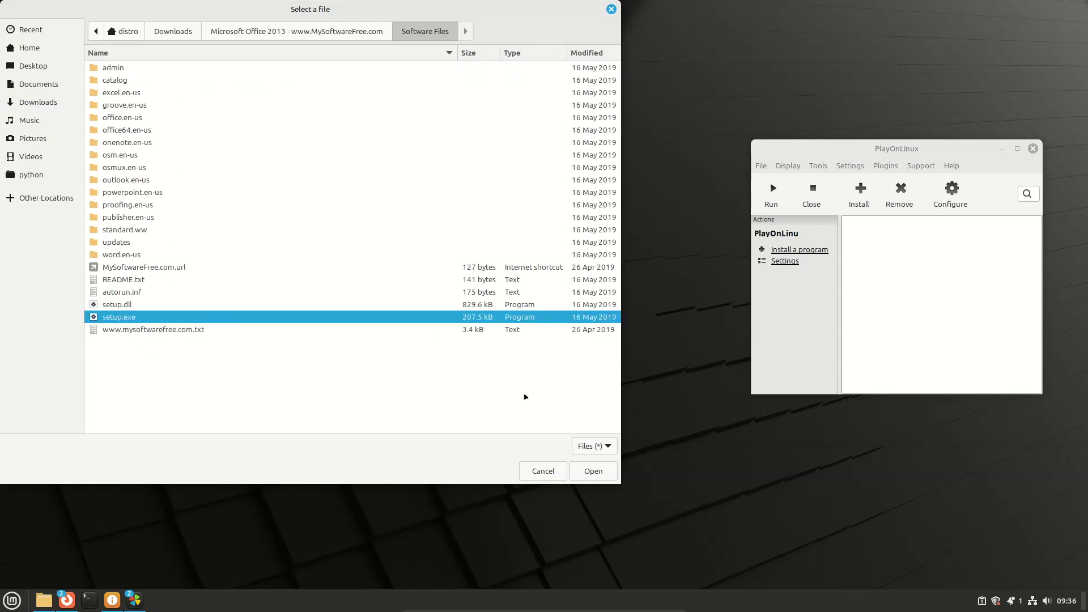
{"action": "left_click", "coordinate": [593, 471]}
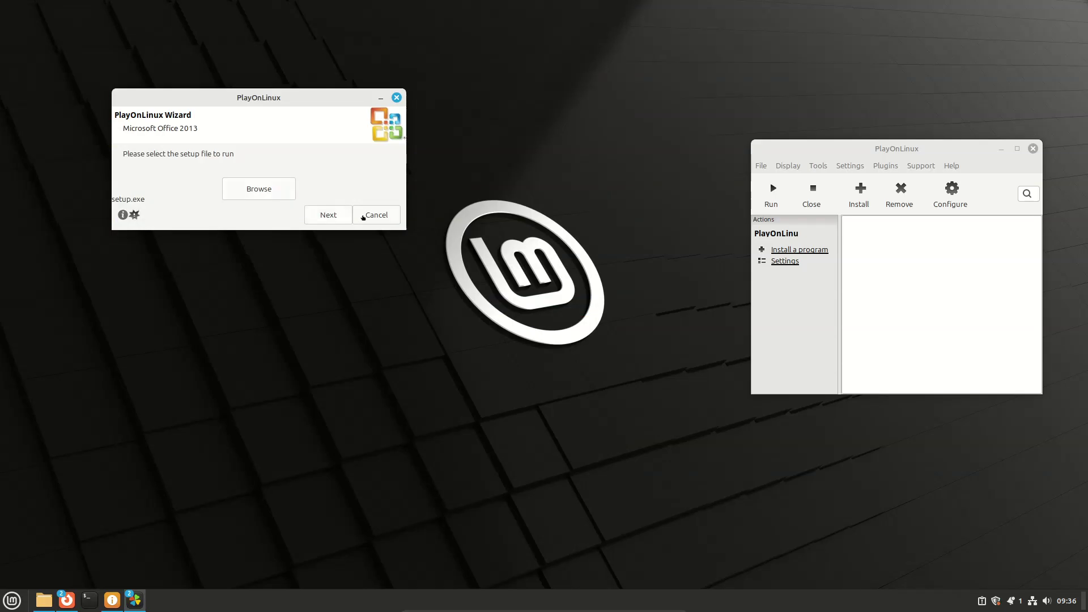
{"action": "left_click", "coordinate": [332, 216]}
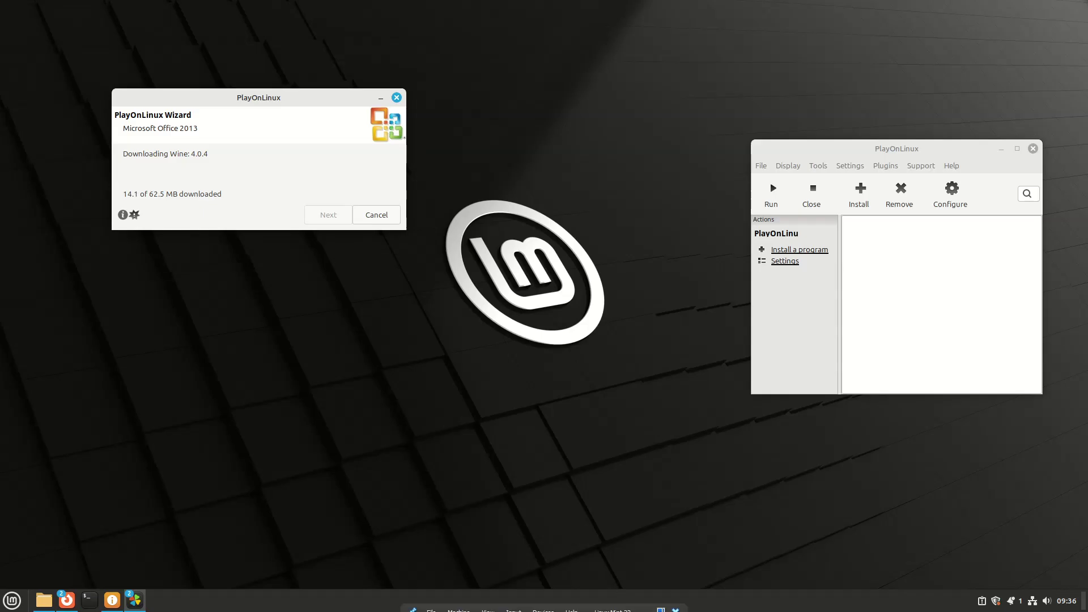
{"action": "left_click", "coordinate": [646, 604]}
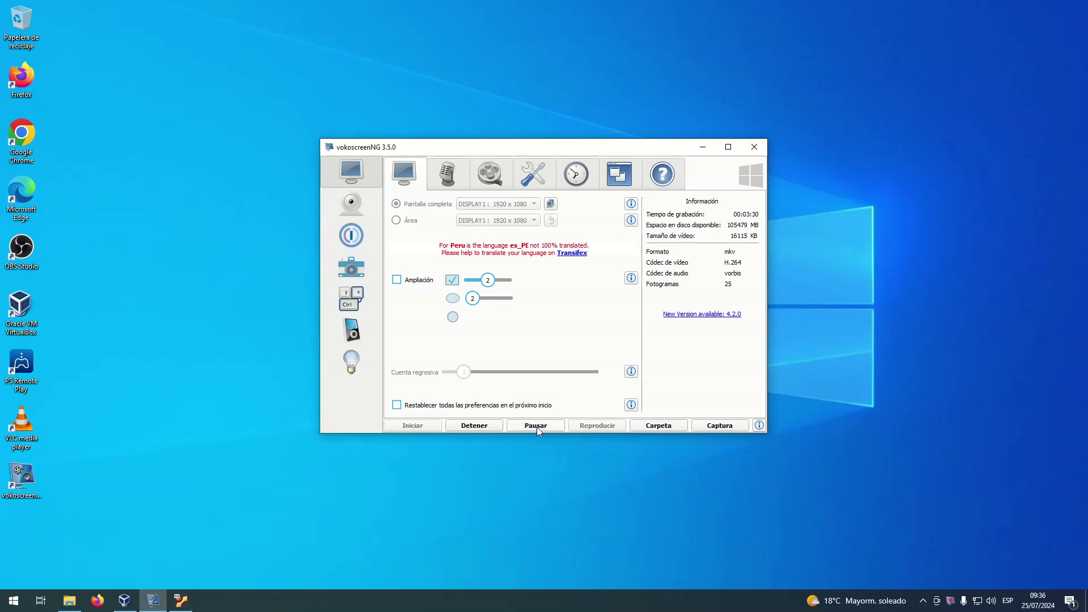
{"action": "left_click", "coordinate": [183, 600]}
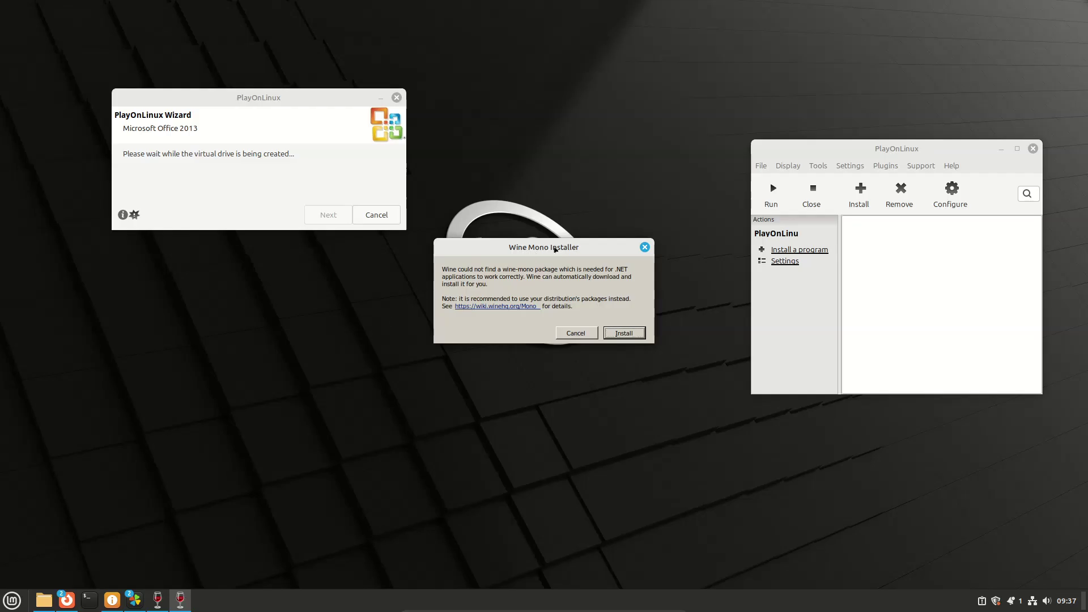
Let Wine download and install the Wine Mono and Wine Gecko packages.
{"action": "key", "text": "Return"}
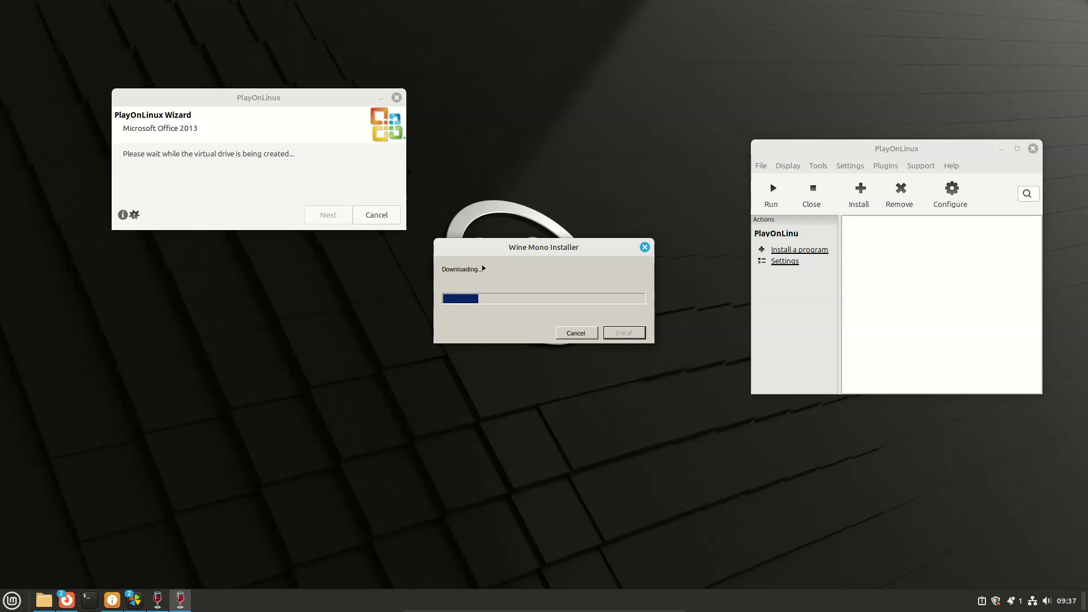
{"action": "mouse_move", "coordinate": [648, 611]}
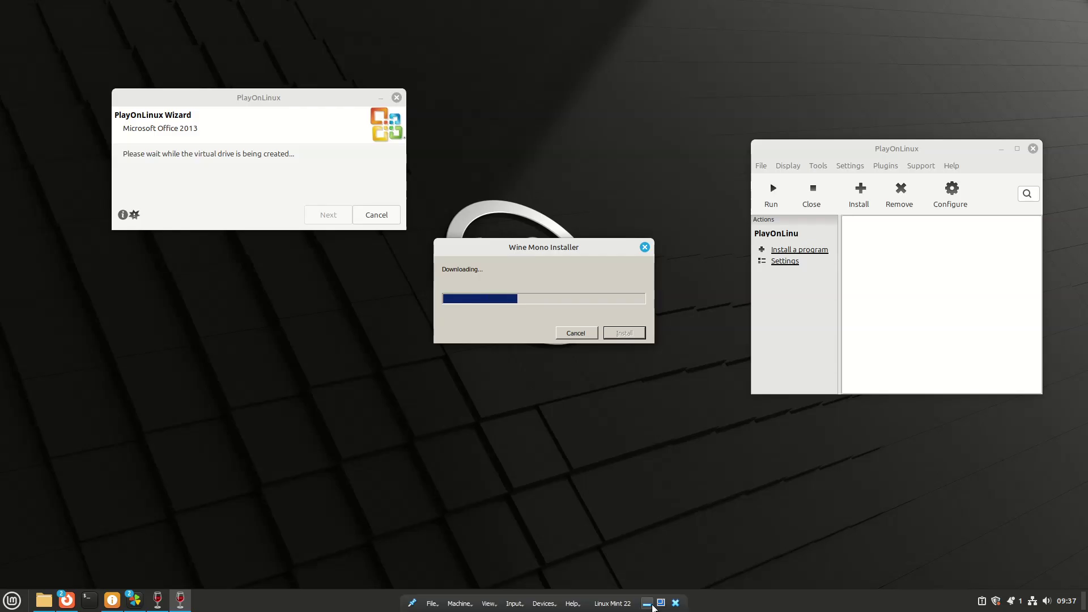
{"action": "left_click", "coordinate": [646, 604]}
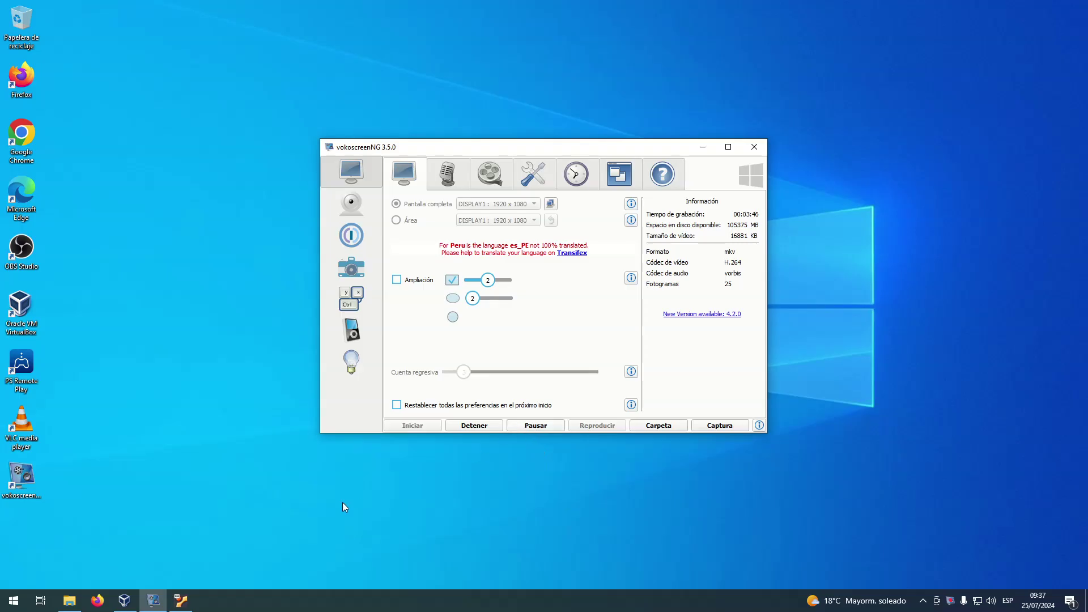
{"action": "left_click", "coordinate": [190, 601]}
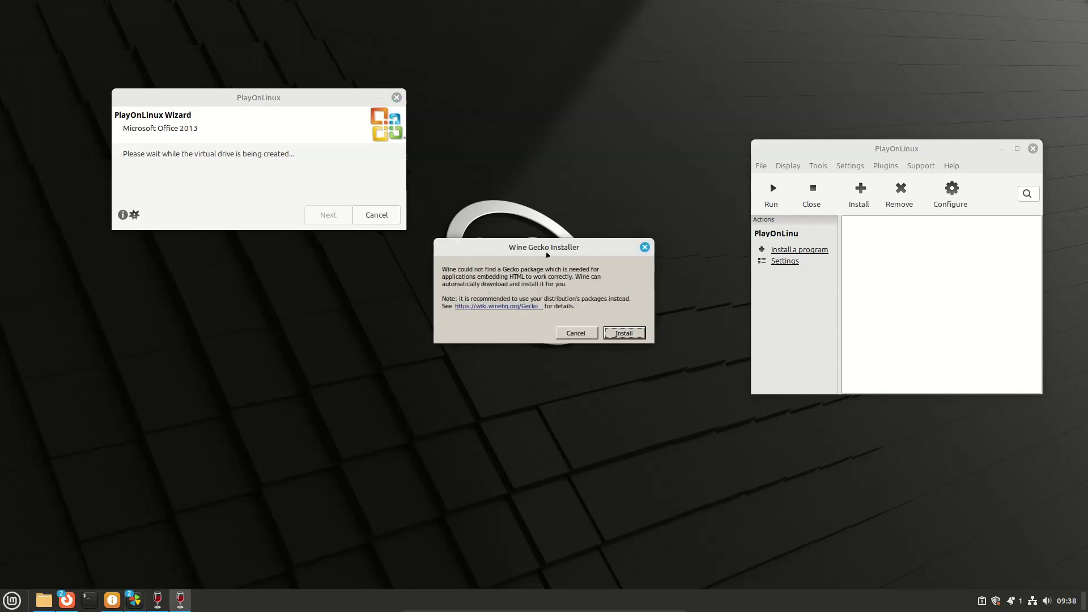
{"action": "left_click", "coordinate": [628, 333]}
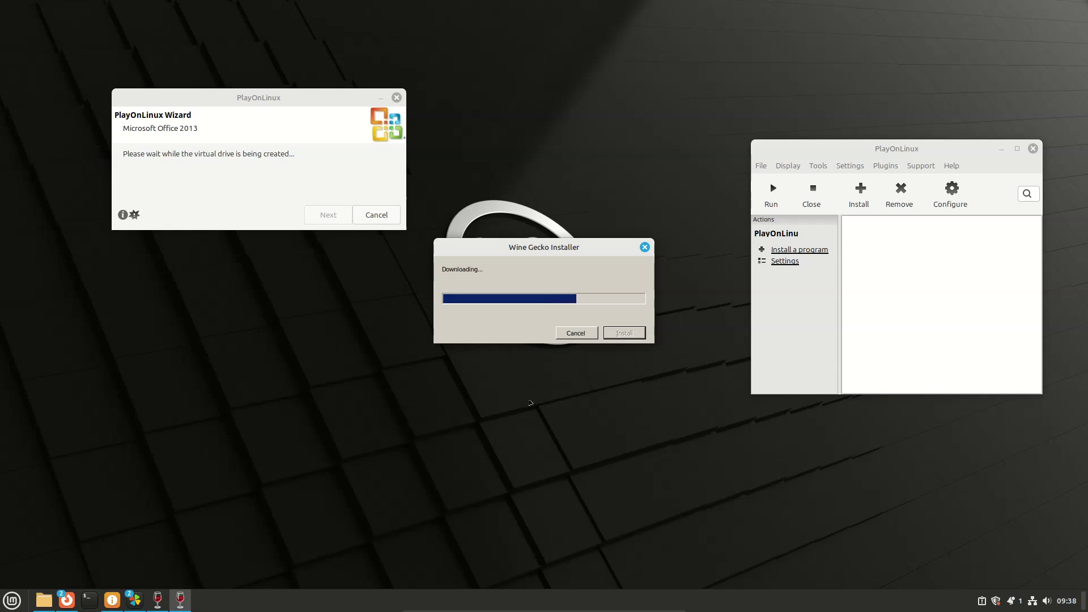
{"action": "left_click_drag", "start_coordinate": [506, 248], "coordinate": [477, 360]}
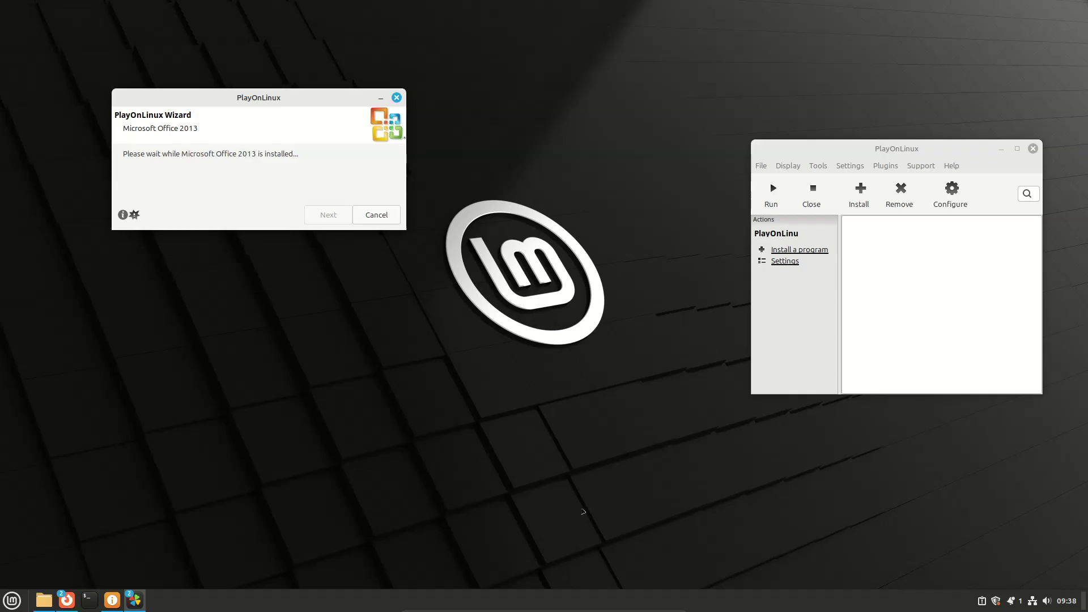
Accept the Microsoft Software License Terms, continue and choose the customized installation of Office Standard 2013.
{"action": "mouse_move", "coordinate": [612, 605]}
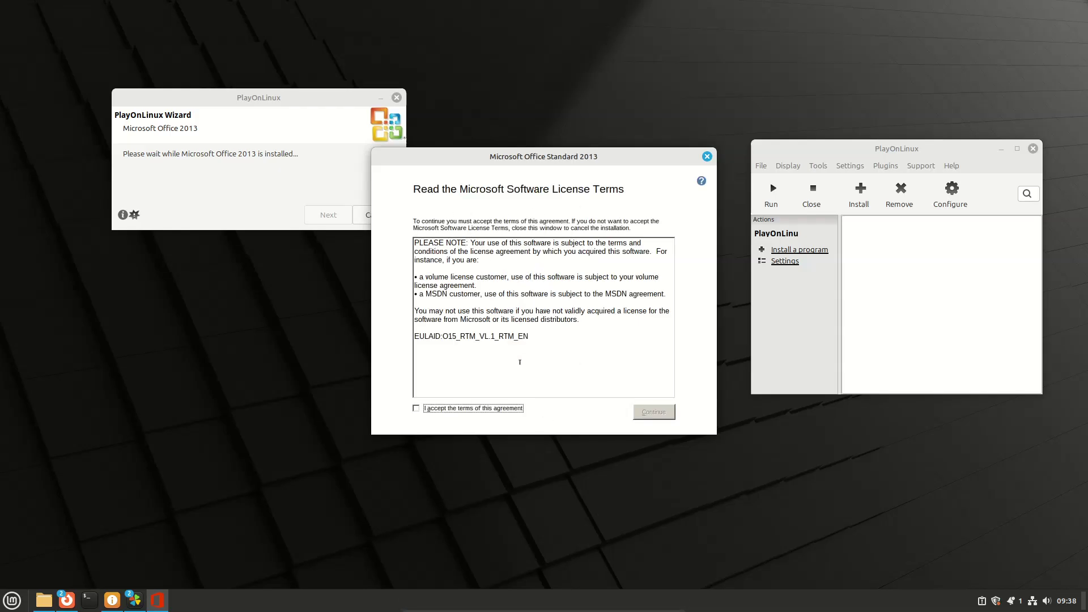
{"action": "left_click", "coordinate": [416, 409]}
{"action": "left_click", "coordinate": [654, 412]}
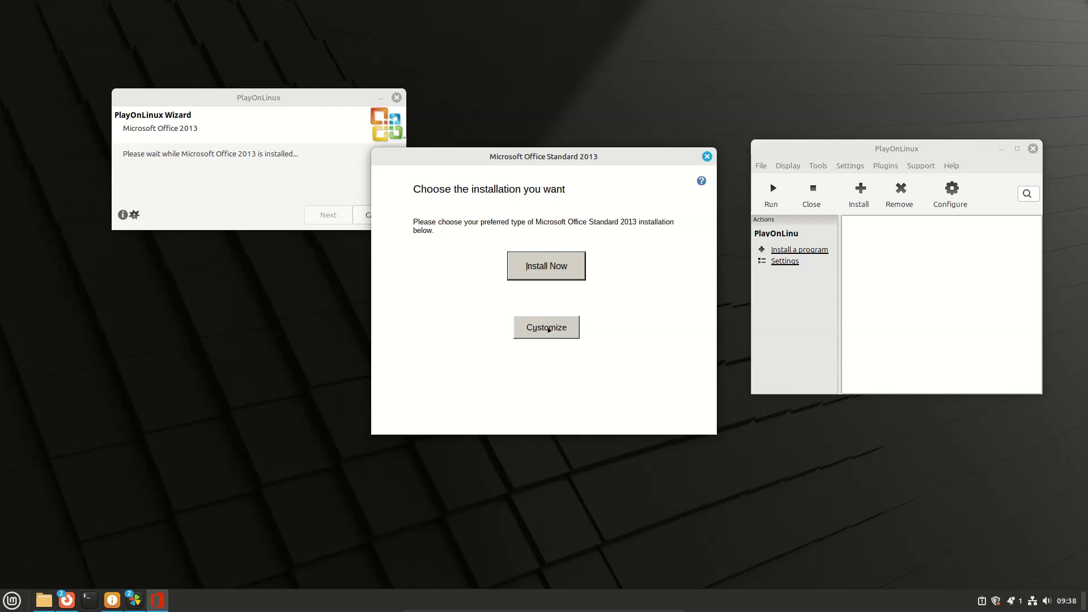
{"action": "left_click", "coordinate": [550, 327]}
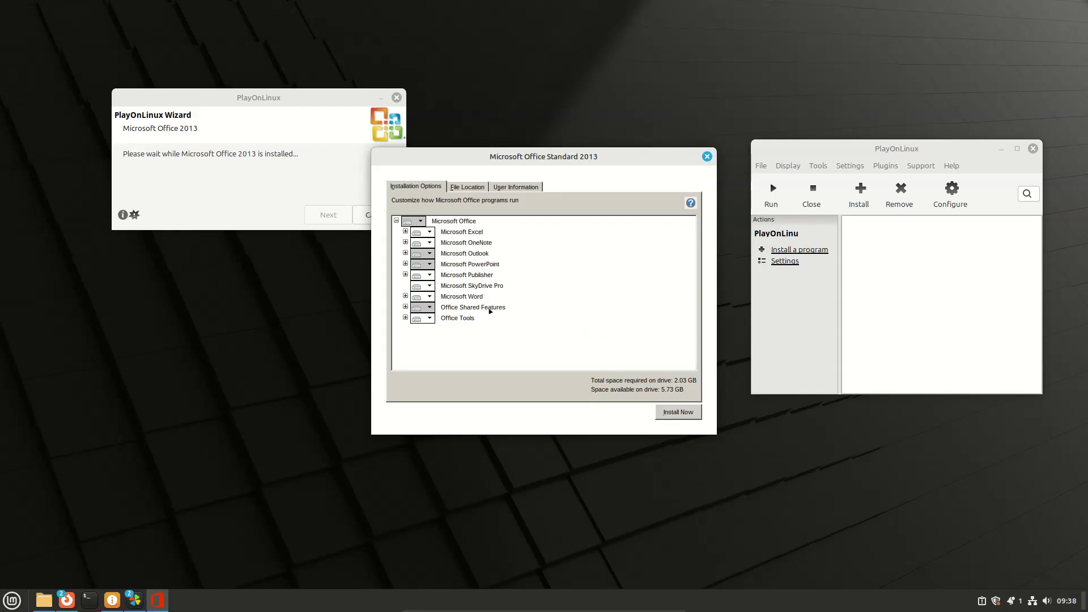
Review the components under Office Tools and Office Shared Features in the installation options, then collapse the expanded groups.
{"action": "left_click", "coordinate": [405, 318]}
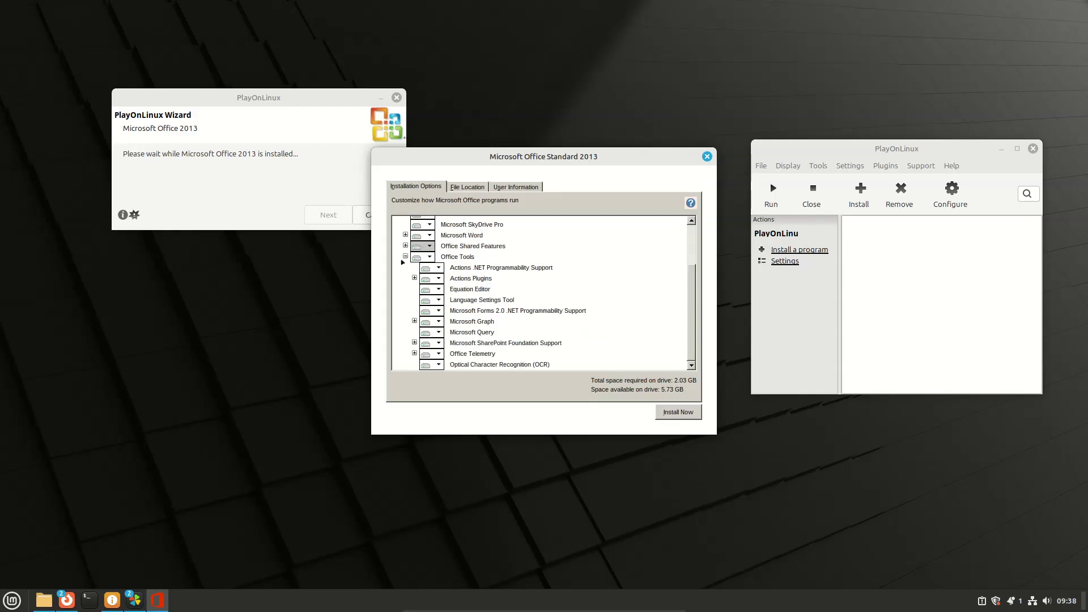
{"action": "left_click", "coordinate": [406, 246]}
{"action": "scroll", "coordinate": [403, 248], "scroll_direction": "up", "scroll_amount": 3}
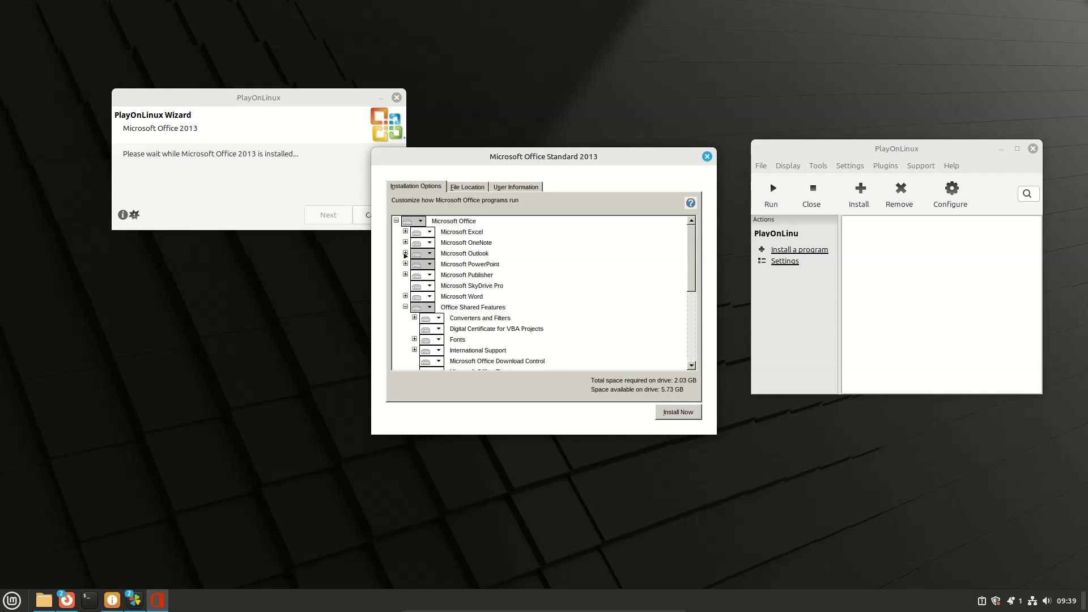
{"action": "left_click", "coordinate": [406, 253]}
{"action": "left_click", "coordinate": [405, 254]}
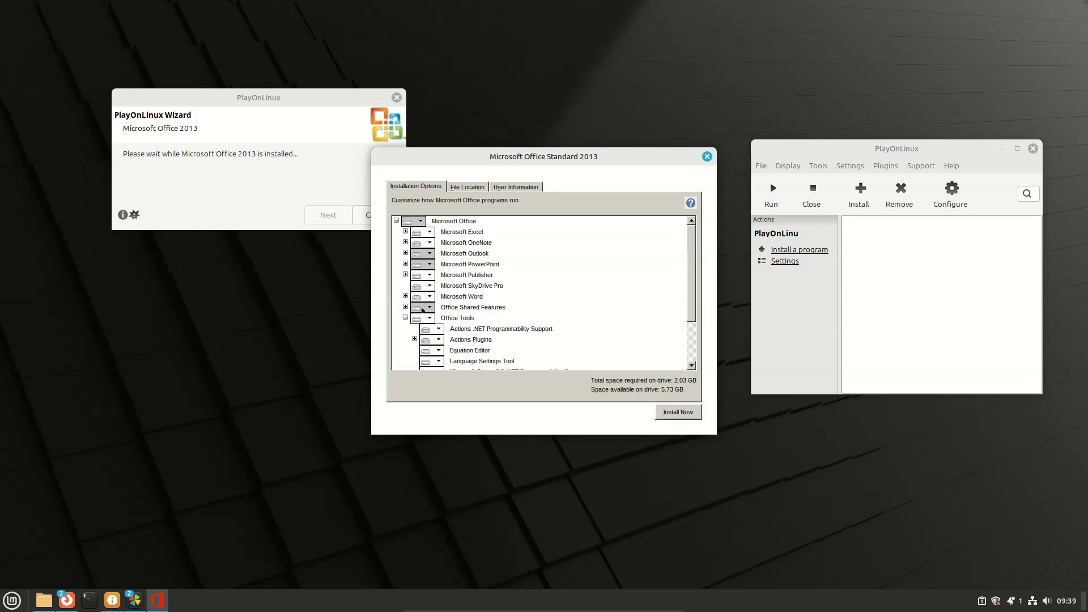
{"action": "left_click", "coordinate": [405, 307]}
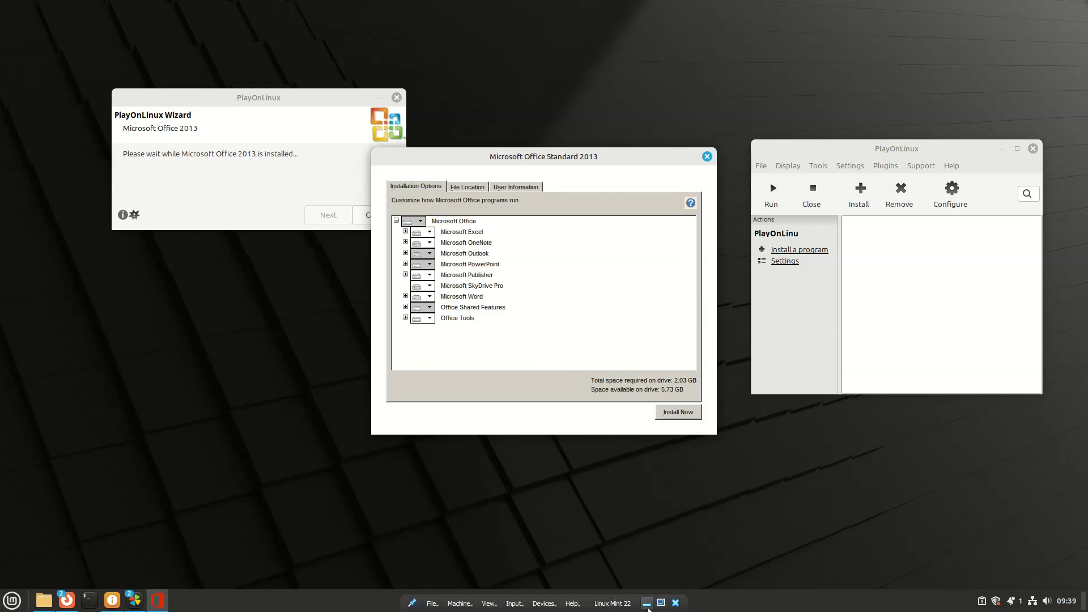
{"action": "left_click", "coordinate": [648, 604]}
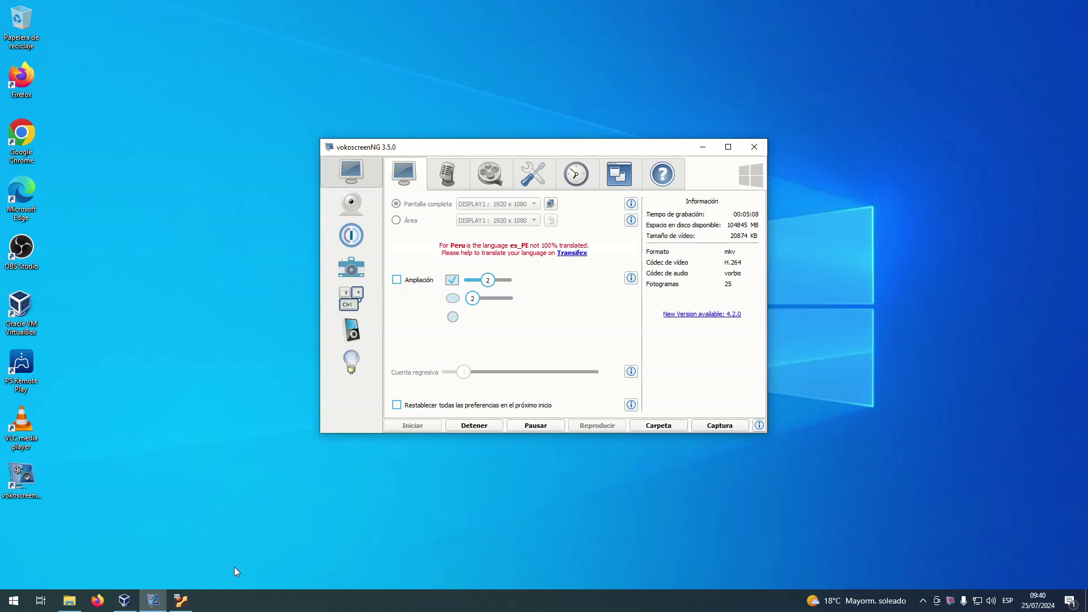
{"action": "left_click", "coordinate": [181, 601]}
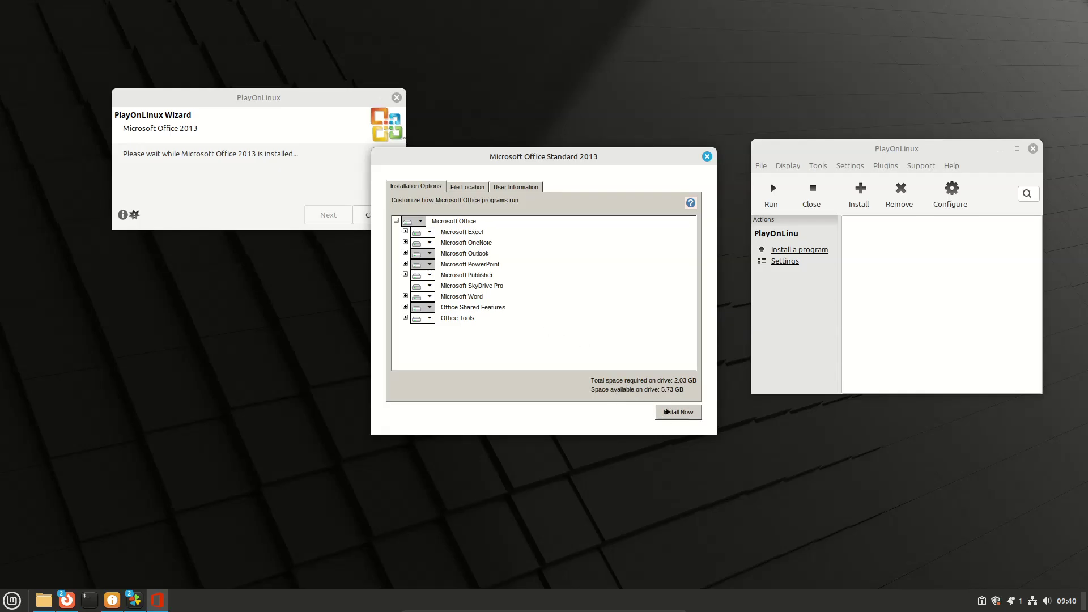
Start the Office Standard 2013 installation and move the wizard and main PlayOnLinux windows clear of the progress window.
{"action": "left_click", "coordinate": [671, 413]}
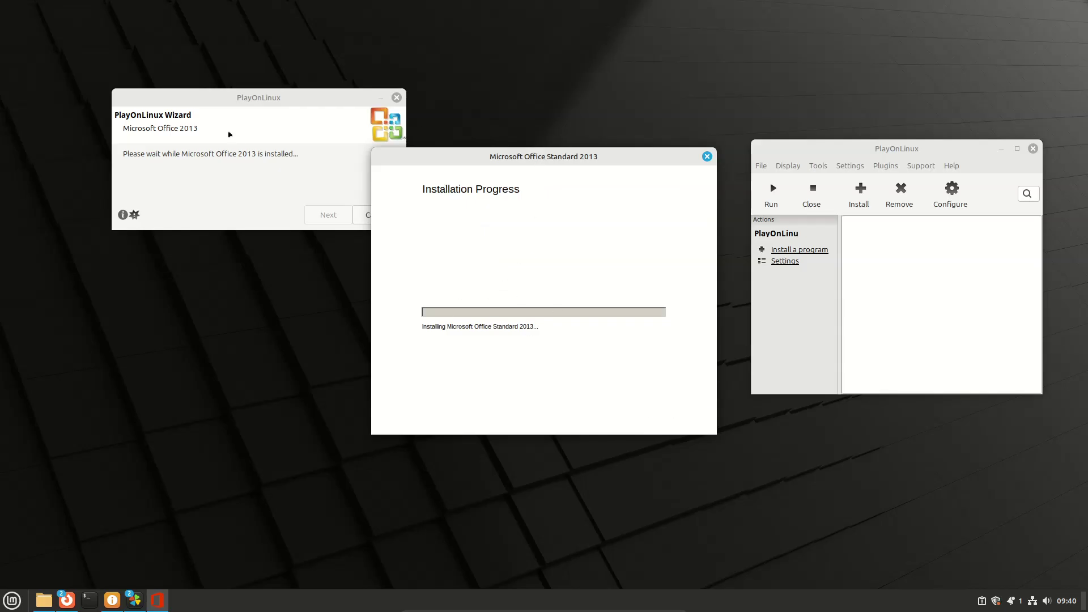
{"action": "left_click_drag", "start_coordinate": [201, 100], "coordinate": [130, 56]}
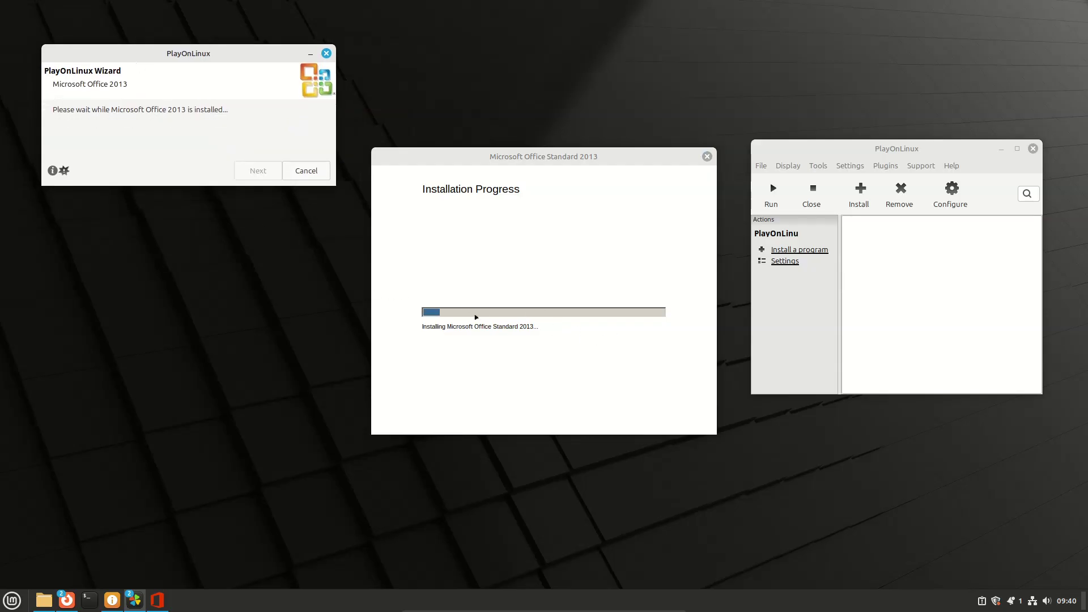
{"action": "left_click_drag", "start_coordinate": [930, 149], "coordinate": [955, 22]}
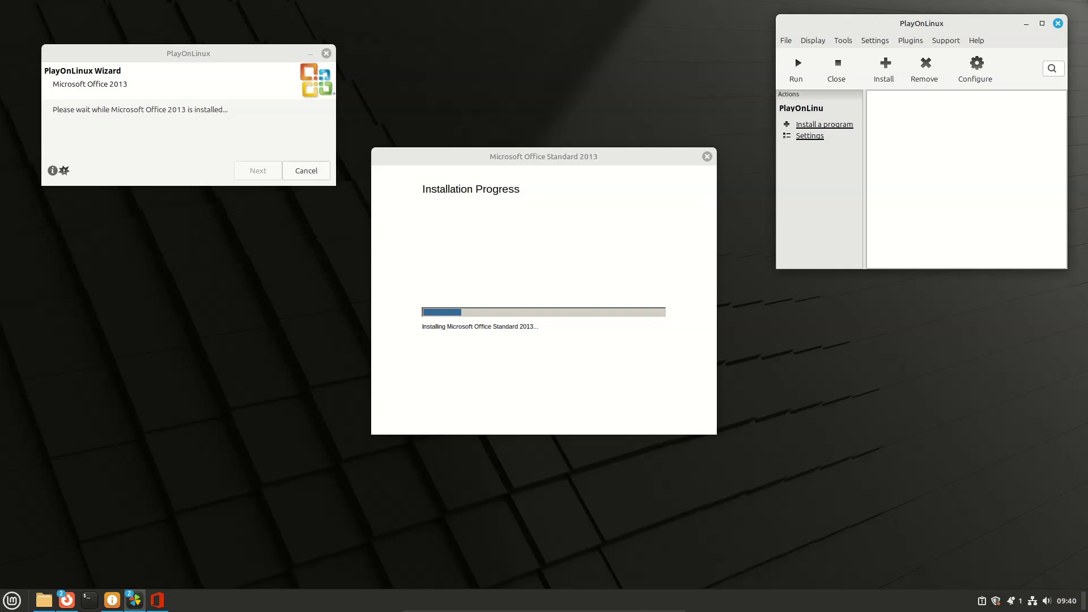
{"action": "left_click", "coordinate": [647, 603]}
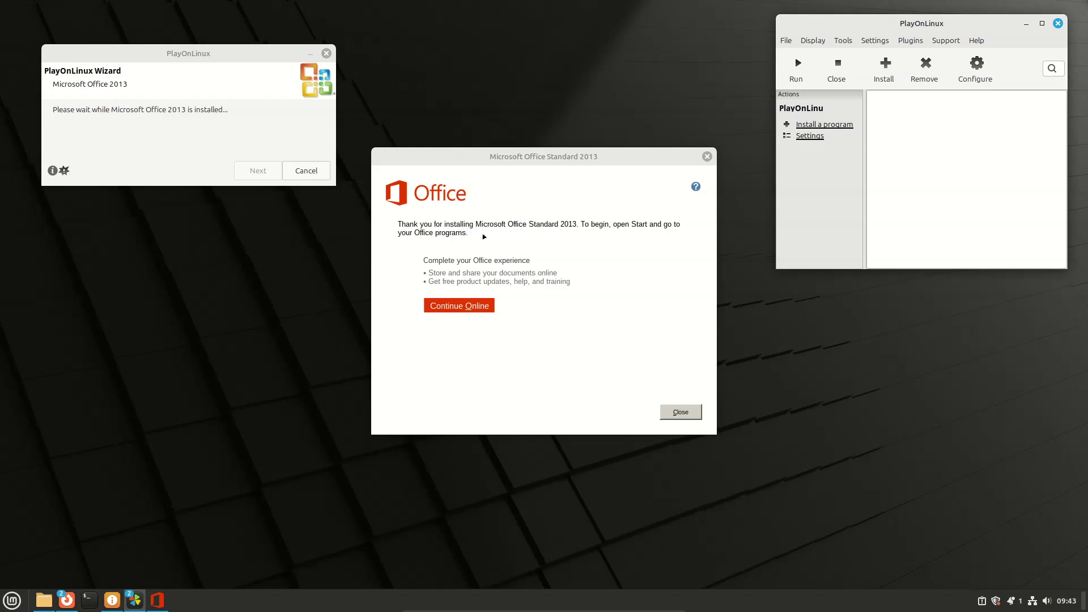
Close the completed Office Standard 2013 setup without continuing online and finish the PlayOnLinux wizard.
{"action": "left_click", "coordinate": [680, 413]}
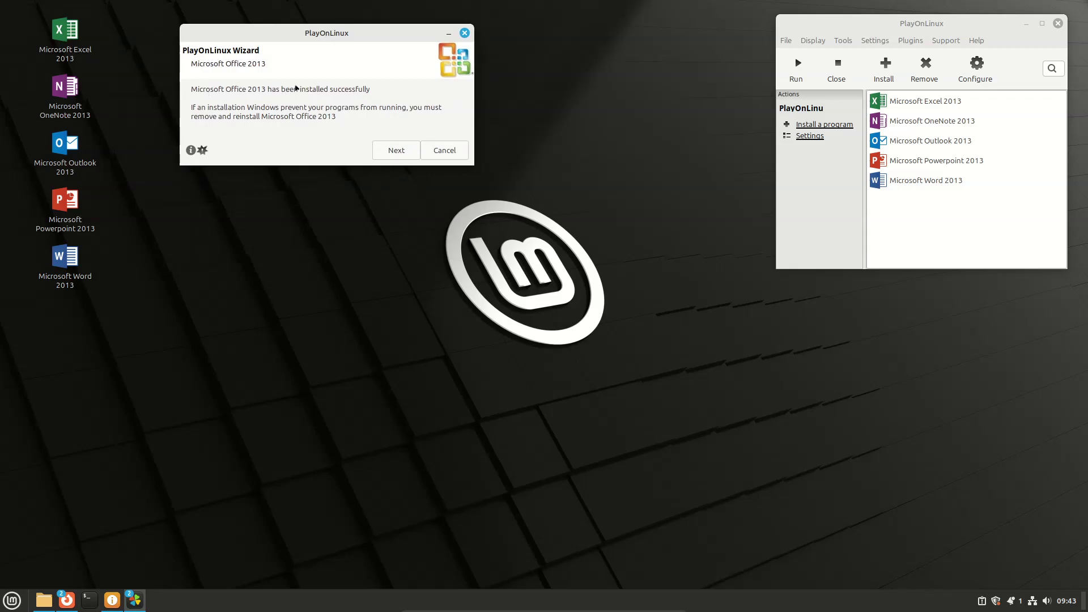
{"action": "left_click", "coordinate": [403, 152]}
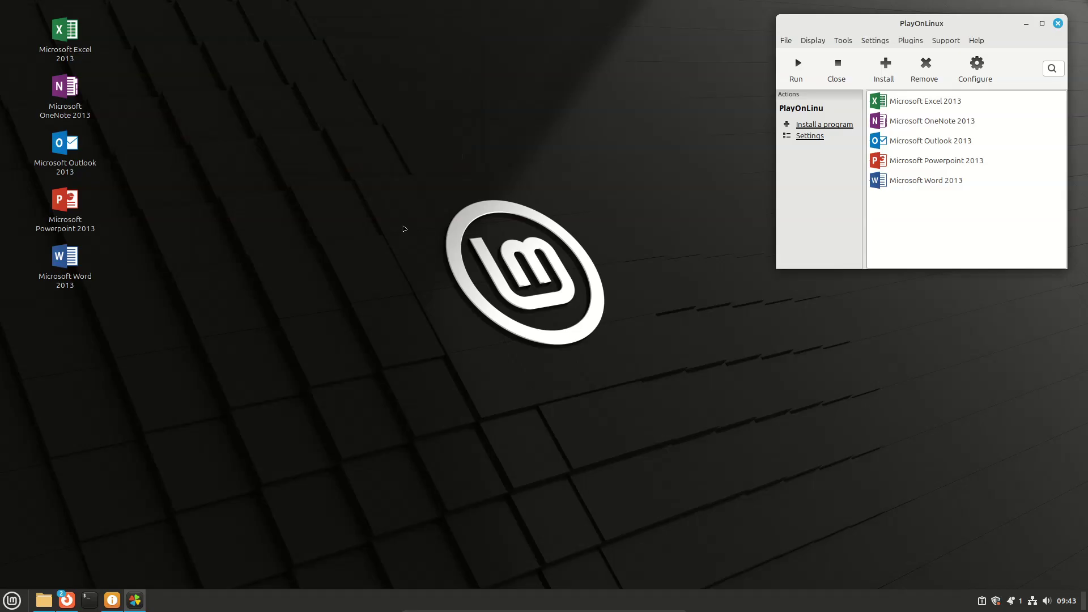
Review the installed Office 2013 programs in the PlayOnLinux list, selecting each one, and look over their desktop shortcuts.
{"action": "left_click", "coordinate": [944, 102]}
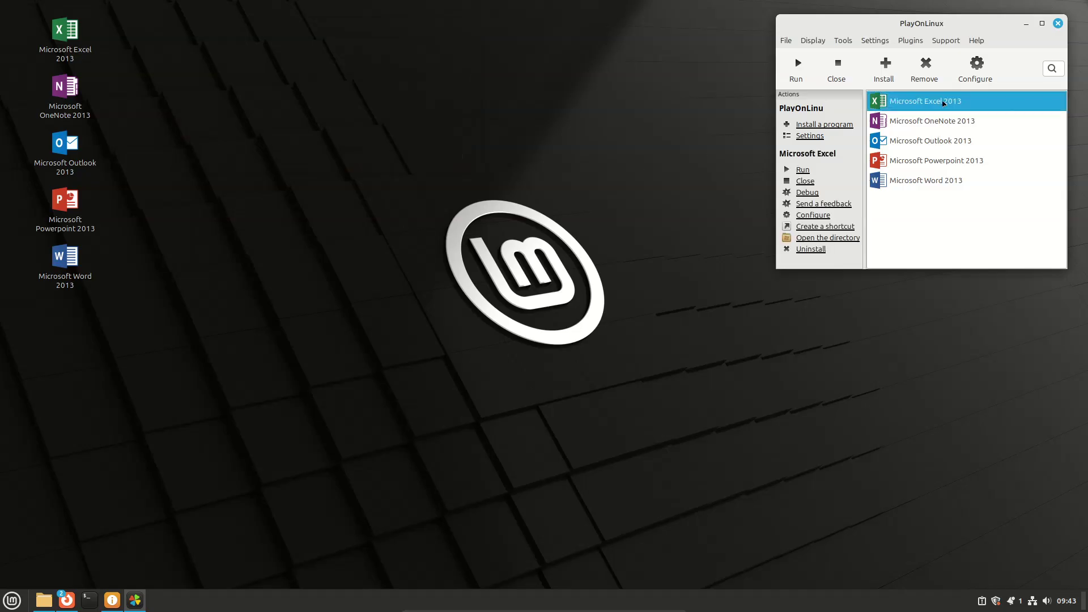
{"action": "left_click", "coordinate": [950, 121]}
{"action": "left_click", "coordinate": [952, 142]}
{"action": "left_click", "coordinate": [954, 156]}
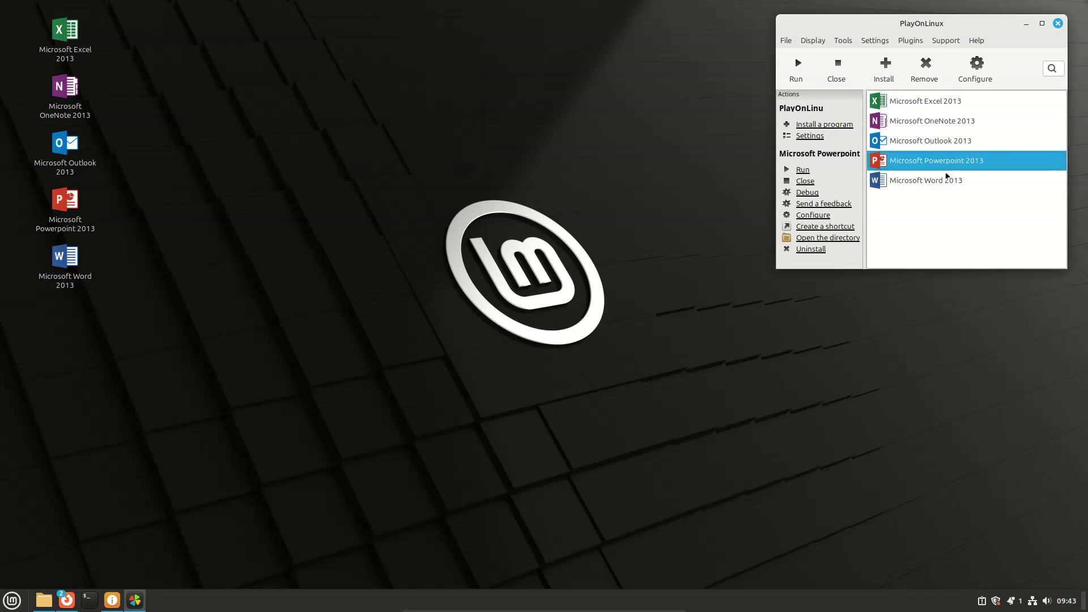
{"action": "left_click", "coordinate": [946, 178]}
{"action": "left_click_drag", "start_coordinate": [221, 423], "coordinate": [3, 2]}
{"action": "left_click", "coordinate": [330, 262]}
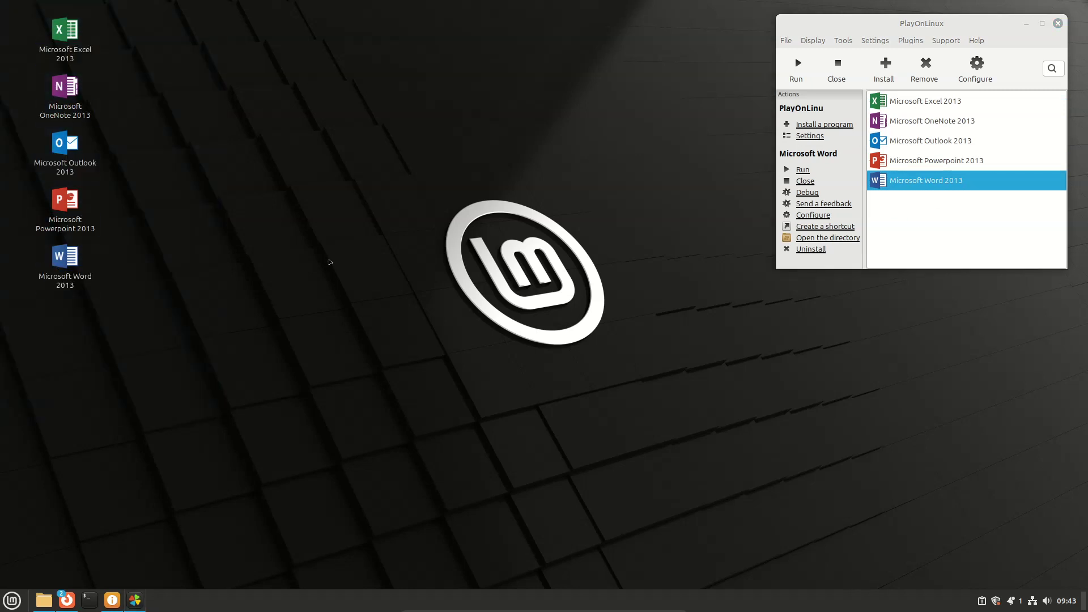
Launch Microsoft Word 2013 from PlayOnLinux and accept the recommended settings in its first-run dialog.
{"action": "left_click", "coordinate": [941, 181]}
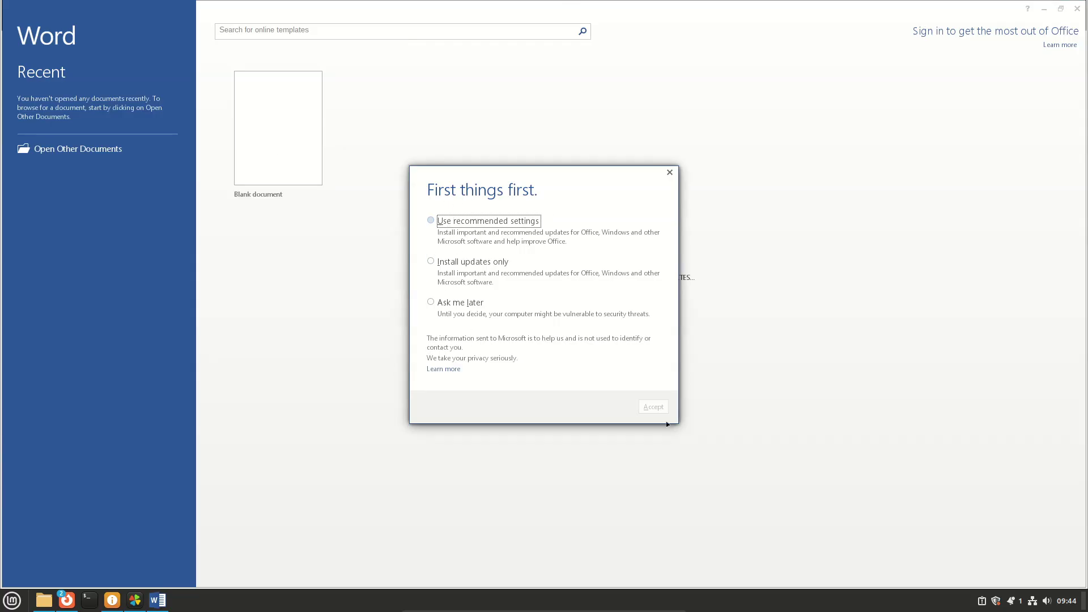
{"action": "left_click", "coordinate": [442, 224]}
{"action": "left_click", "coordinate": [653, 407]}
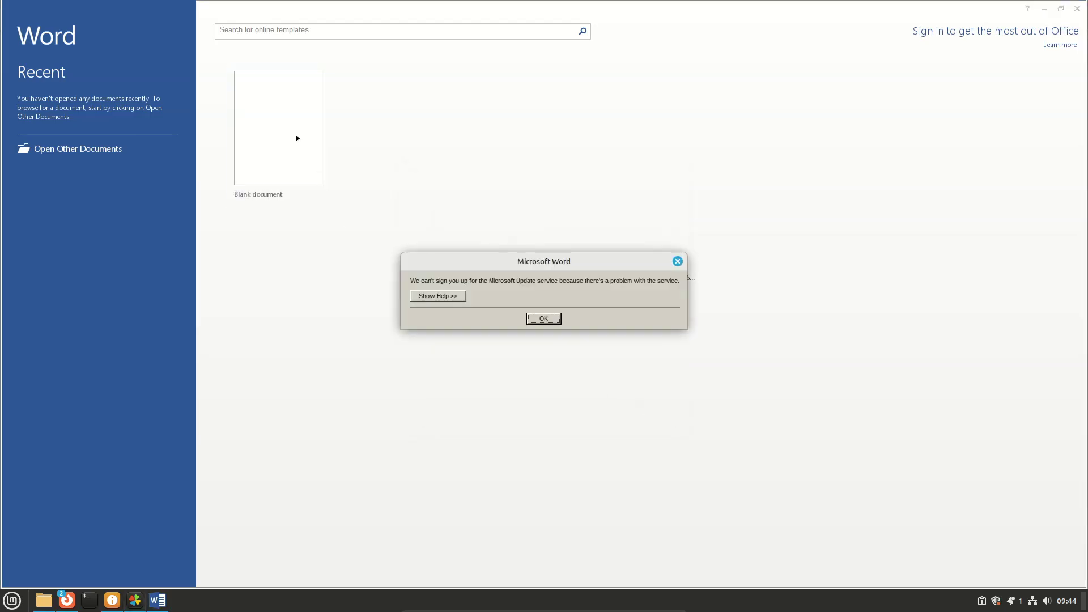
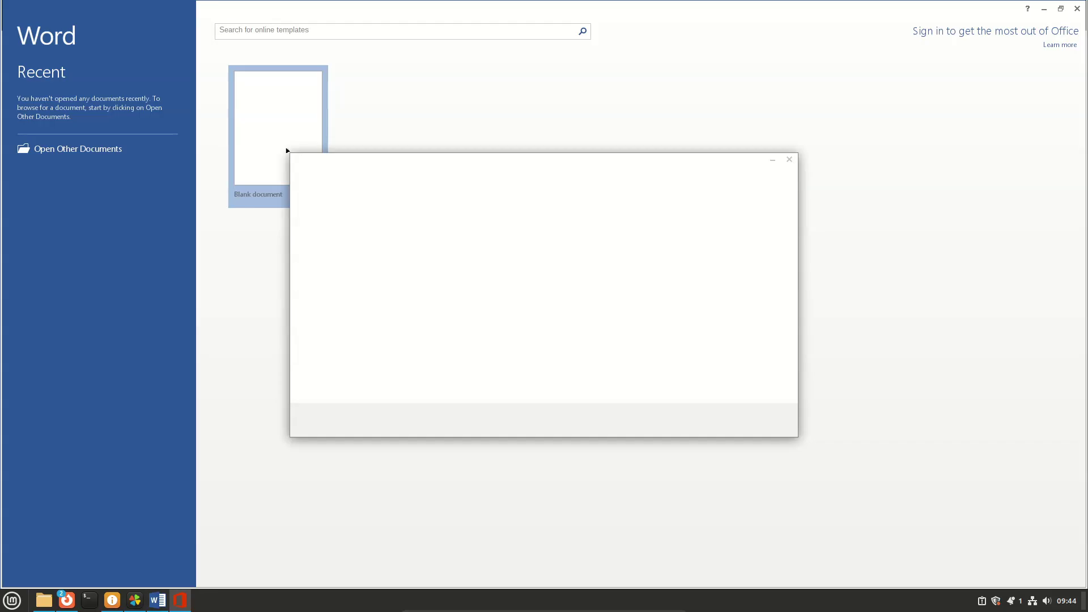
Create a blank Word document, continue past the Office welcome page and minimize the sign-in window.
{"action": "left_click", "coordinate": [287, 150]}
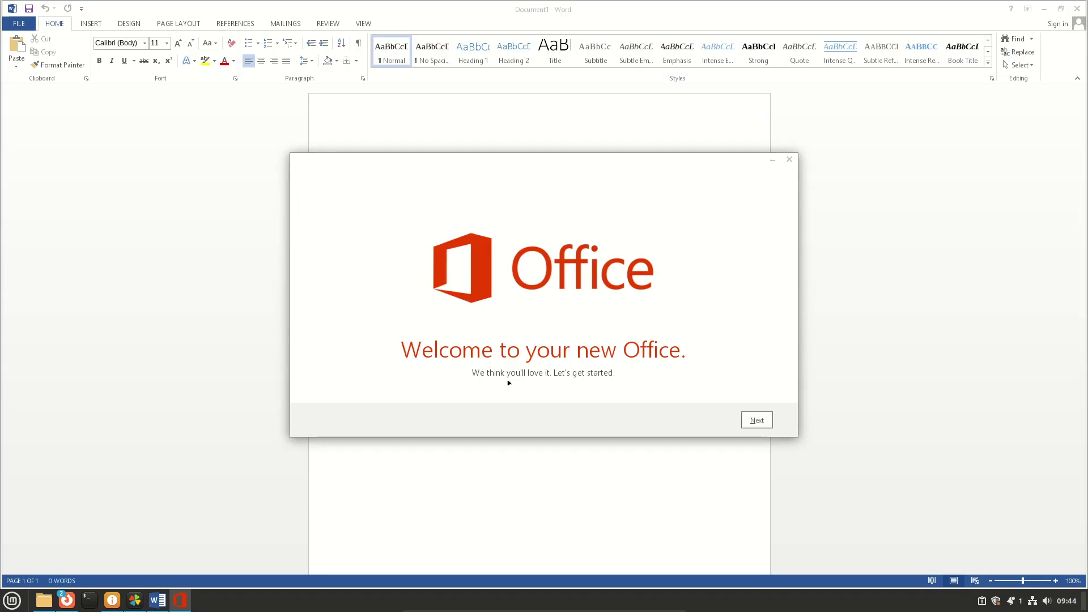
{"action": "left_click", "coordinate": [757, 420]}
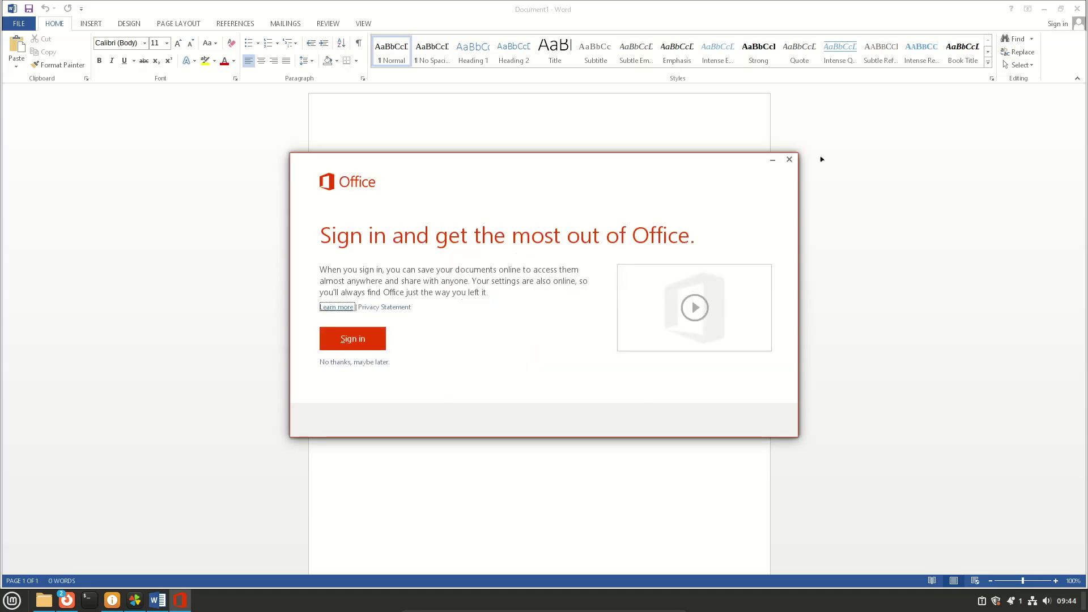
{"action": "left_click", "coordinate": [773, 160]}
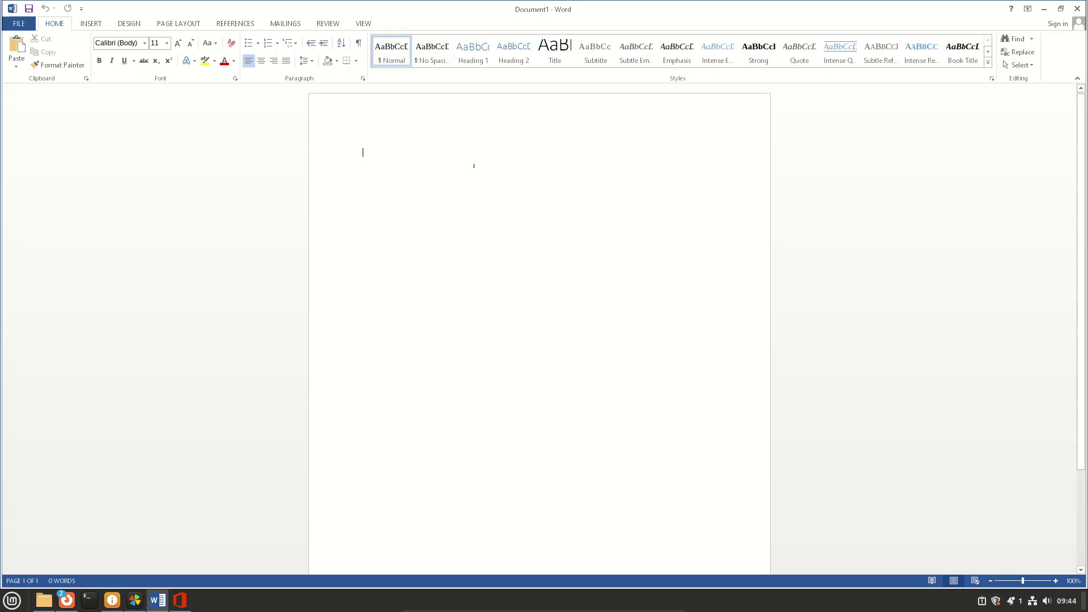
Look through Word's view, review and mailings commands, then minimize Word.
{"action": "left_click", "coordinate": [369, 26]}
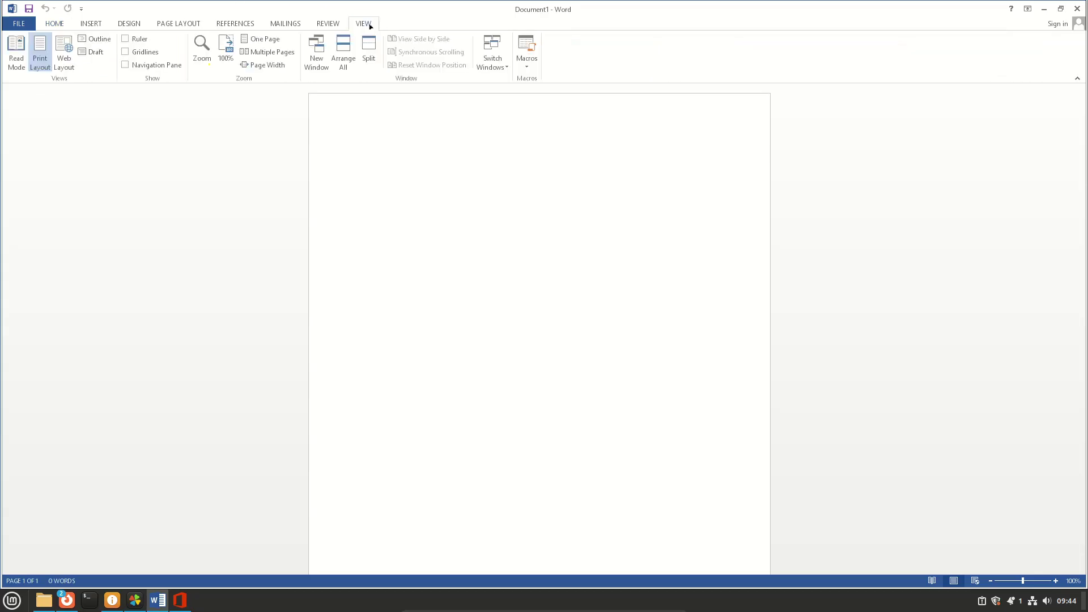
{"action": "scroll", "coordinate": [304, 39], "scroll_direction": "up", "scroll_amount": 1}
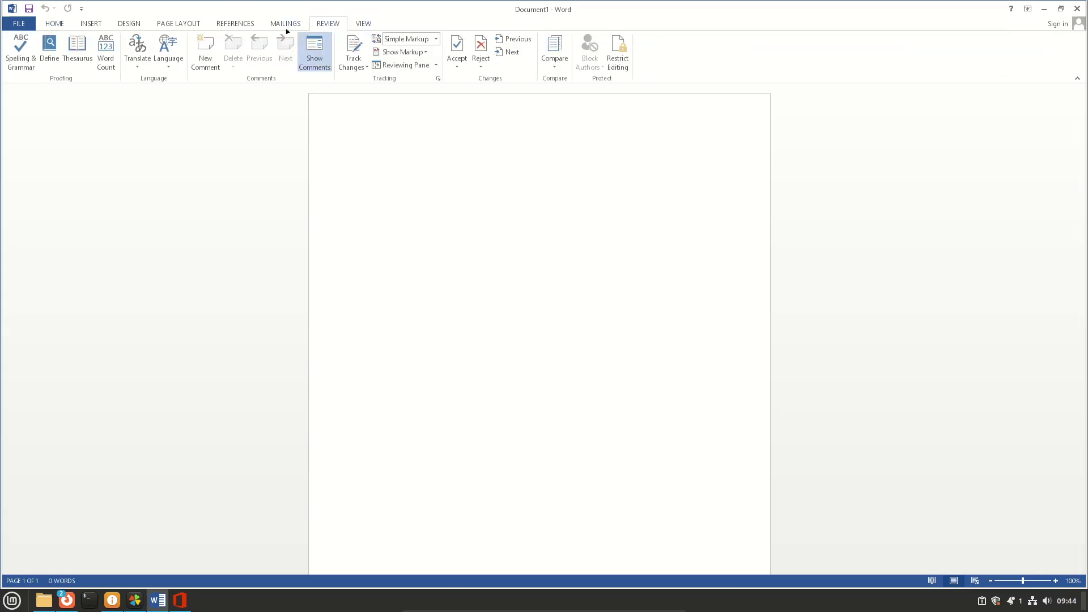
{"action": "scroll", "coordinate": [288, 32], "scroll_direction": "up", "scroll_amount": 1}
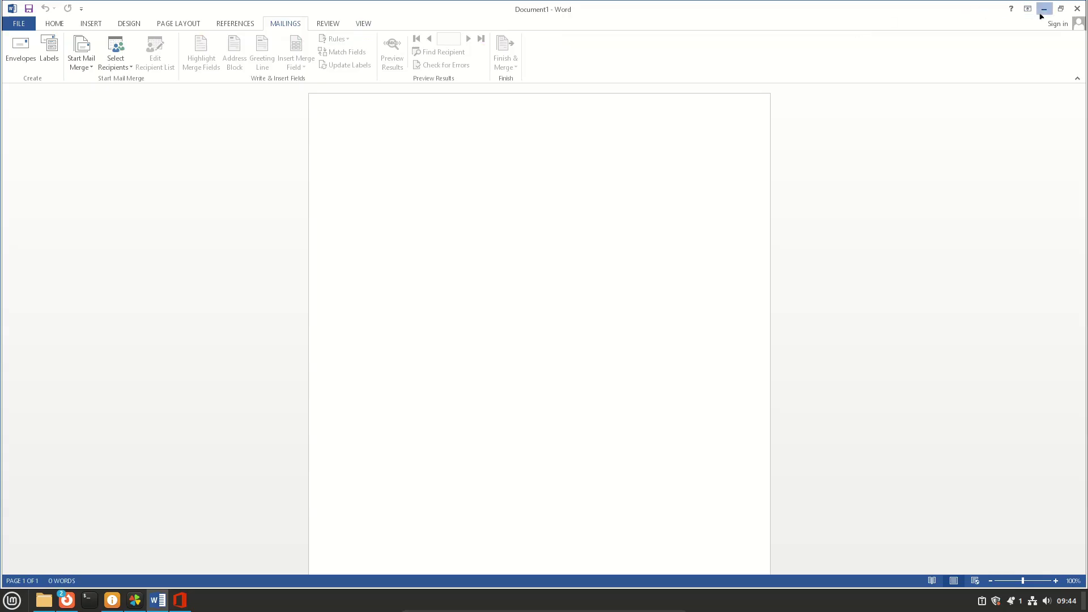
{"action": "left_click", "coordinate": [1077, 8]}
Launch Microsoft Powerpoint 2013 from PlayOnLinux and minimize its start screen.
{"action": "left_click", "coordinate": [930, 160]}
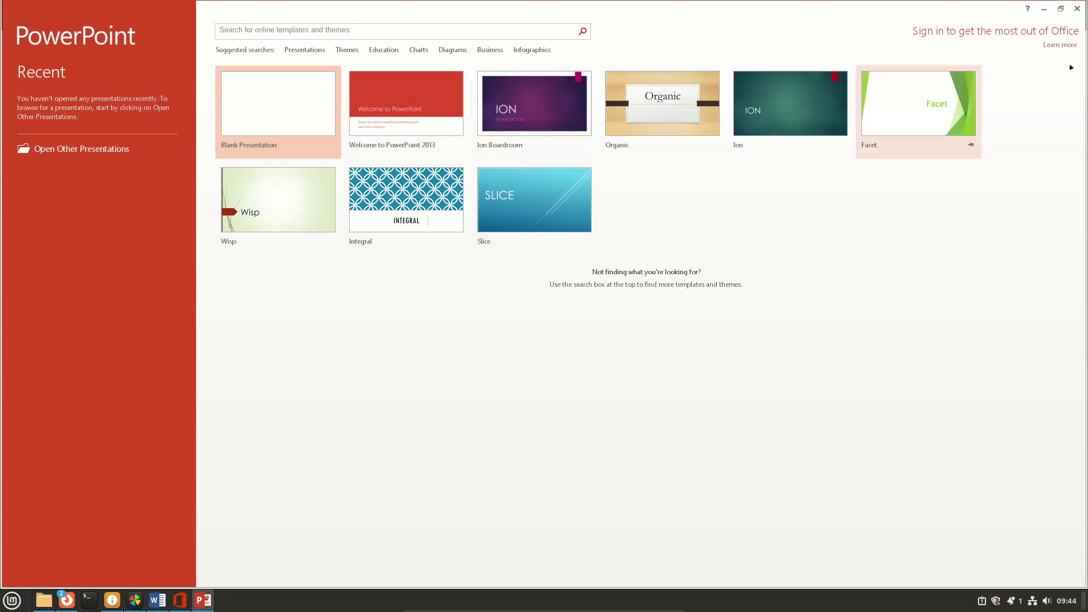
{"action": "left_click", "coordinate": [1044, 9]}
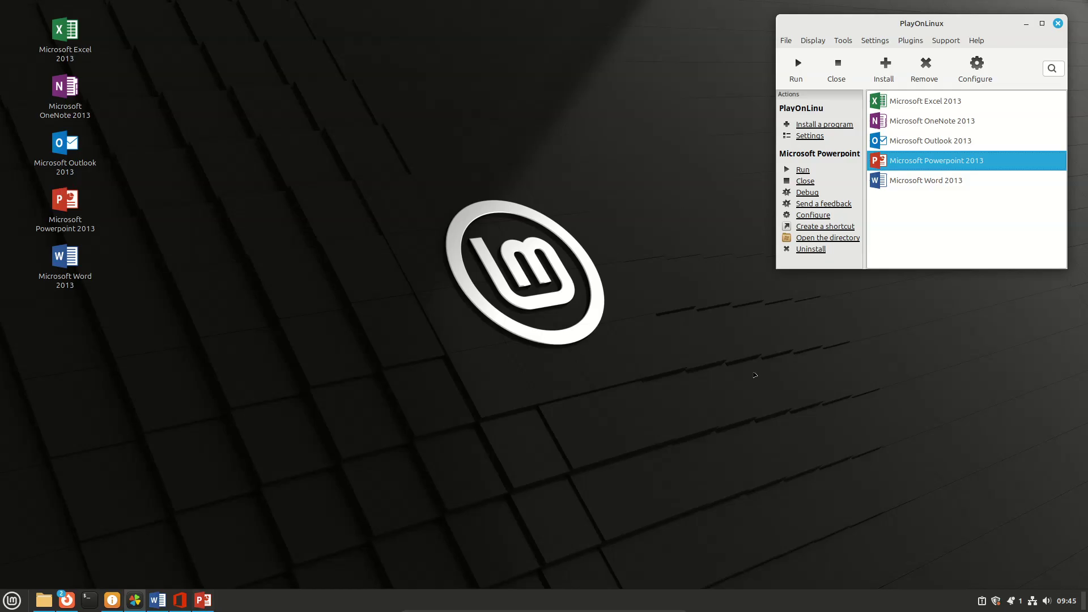
Launch Microsoft Excel 2013 from PlayOnLinux, browse the offered templates and create a blank workbook.
{"action": "left_click", "coordinate": [917, 105]}
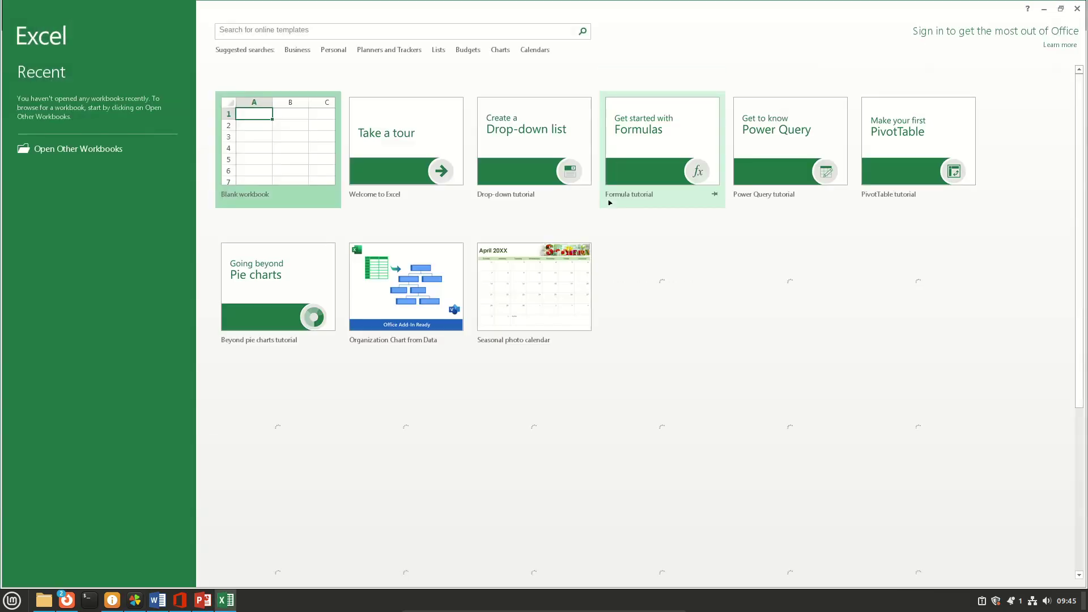
{"action": "scroll", "coordinate": [605, 396], "scroll_direction": "down", "scroll_amount": 3}
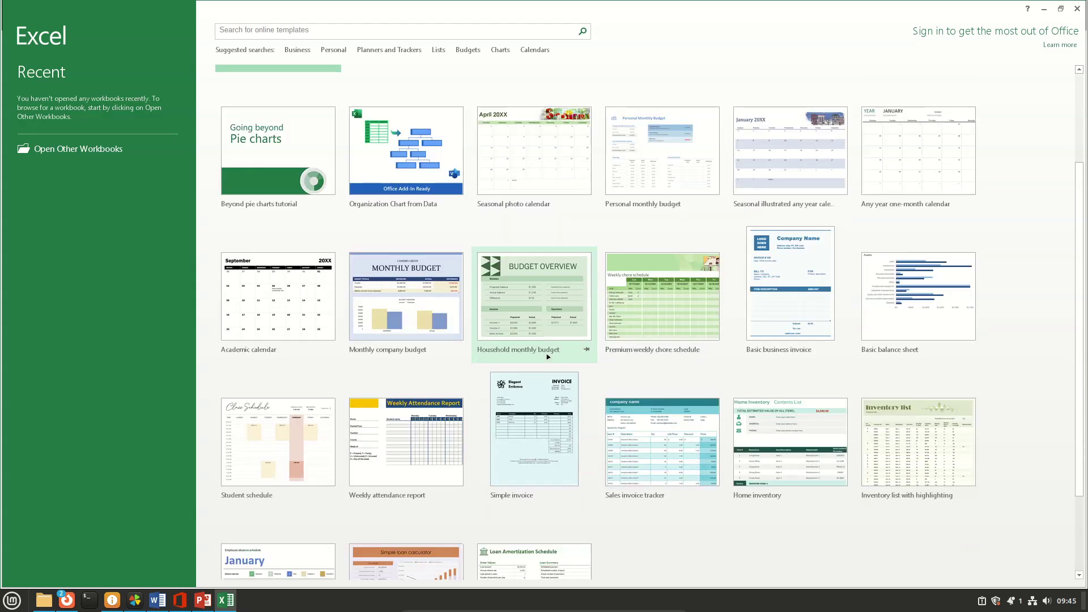
{"action": "scroll", "coordinate": [588, 347], "scroll_direction": "up", "scroll_amount": 3}
{"action": "left_click", "coordinate": [261, 155]}
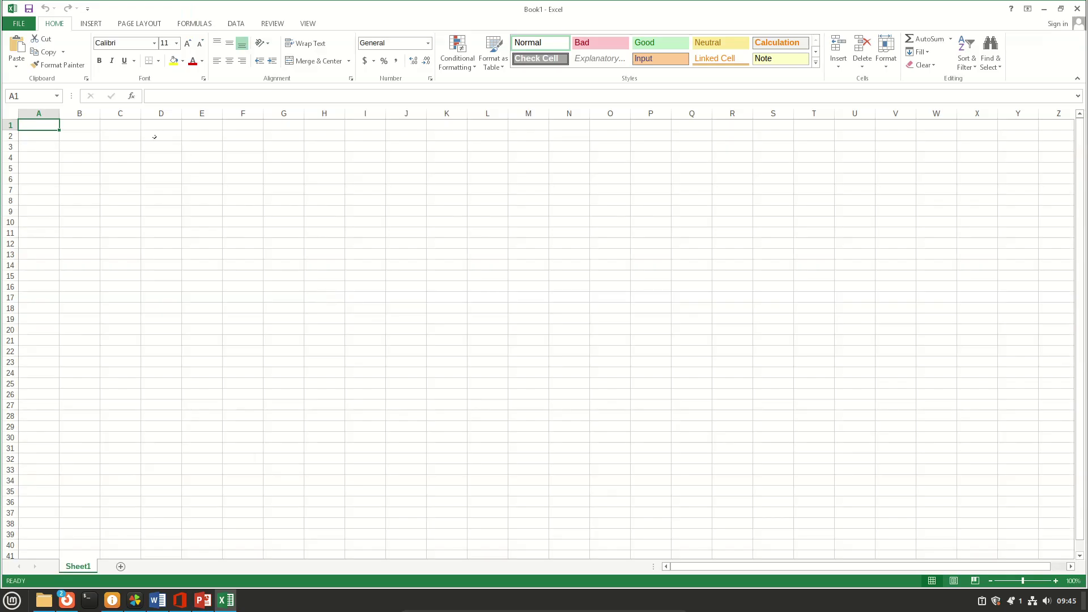
Test the new worksheet by selecting cells D5 and F9, then minimize Excel.
{"action": "left_click", "coordinate": [161, 168]}
{"action": "left_click", "coordinate": [242, 211]}
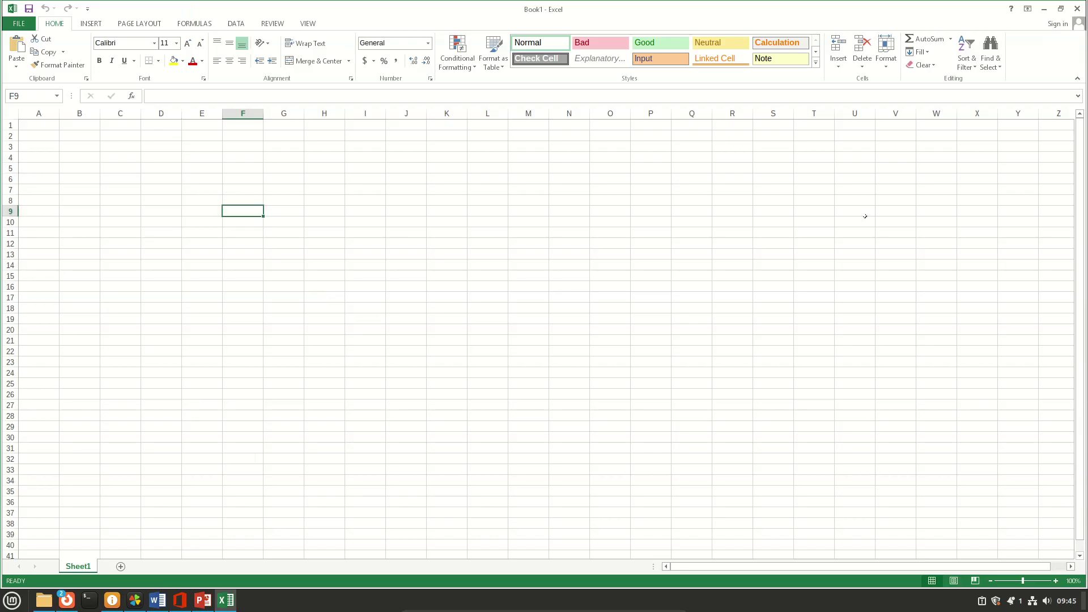
{"action": "left_click", "coordinate": [1043, 10]}
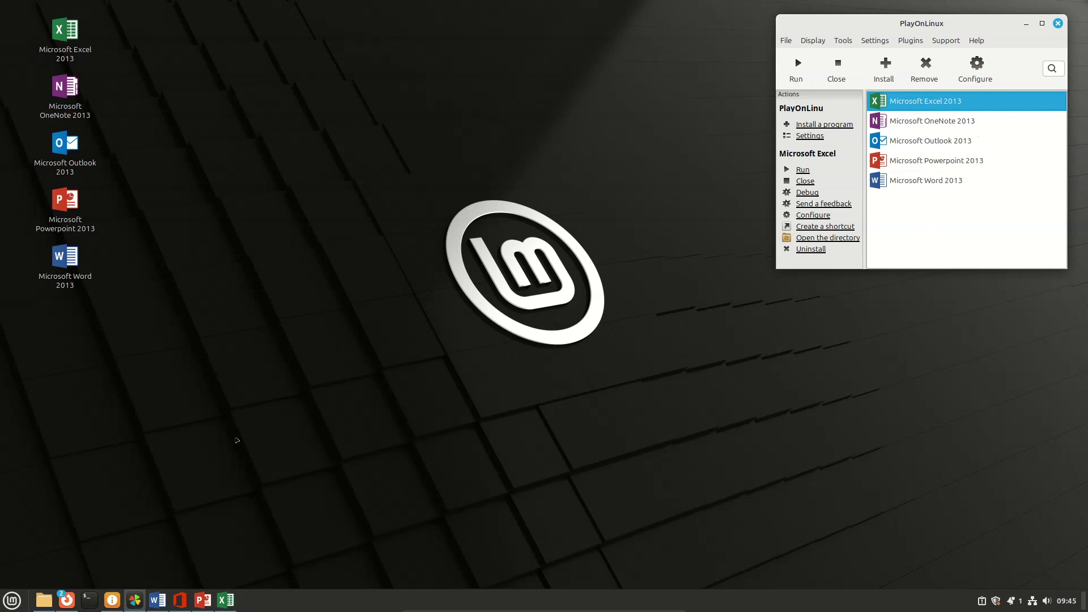
{"action": "left_click_drag", "start_coordinate": [326, 343], "coordinate": [18, 43]}
{"action": "left_click_drag", "start_coordinate": [153, 391], "coordinate": [1, 1]}
{"action": "left_click", "coordinate": [272, 337]}
Search the Linux Mint applications for "office", then clear the search and return to the desktop.
{"action": "left_click", "coordinate": [9, 604]}
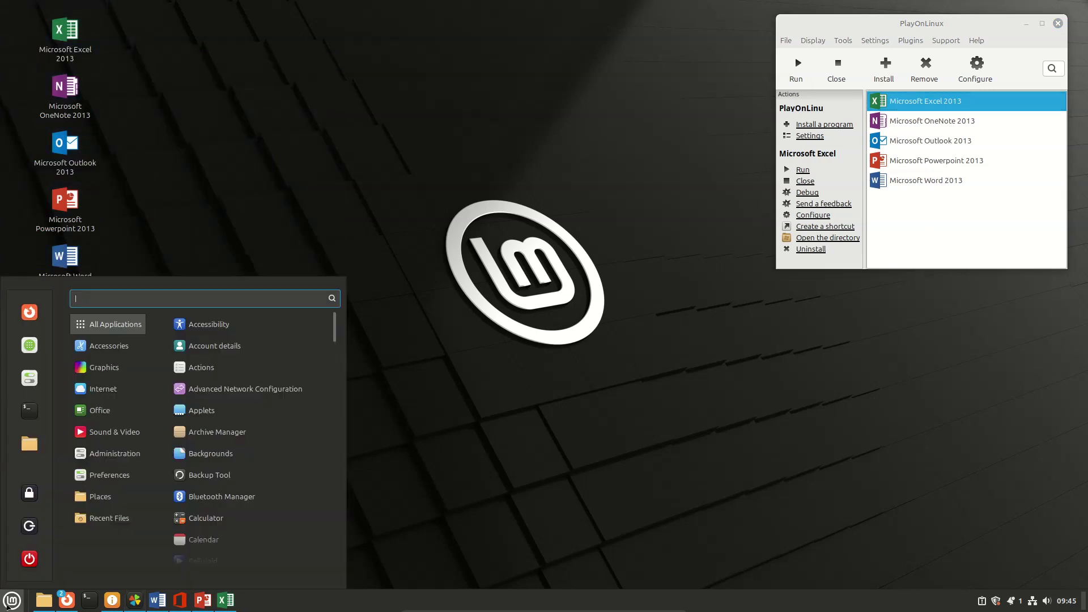
{"action": "type", "text": "oifl"}
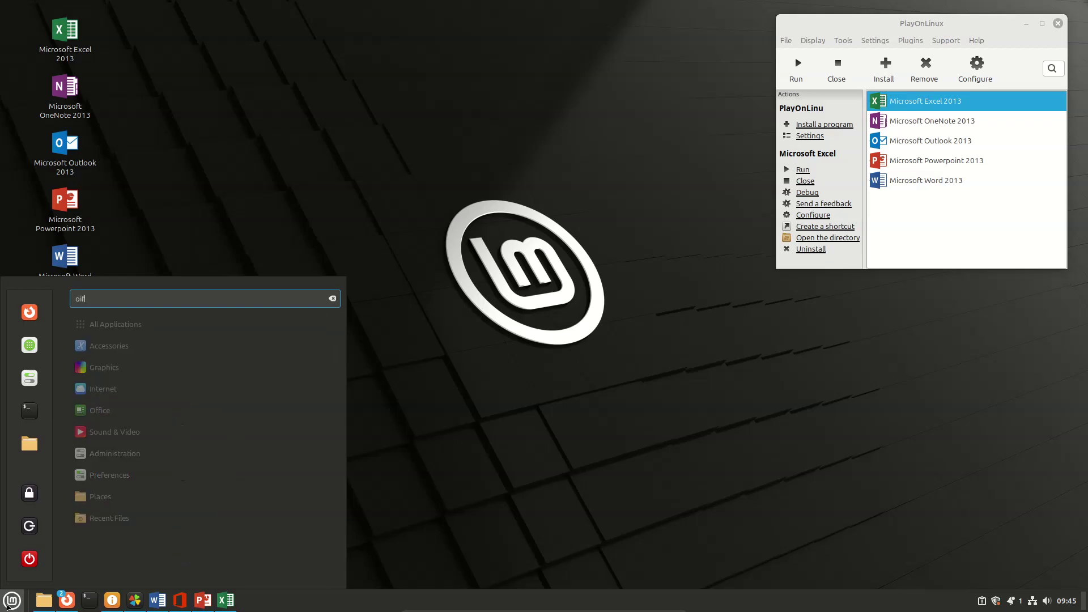
{"action": "key", "text": "BackSpace"}
{"action": "key", "text": "BackSpace"}
{"action": "key", "text": "BackSpace"}
{"action": "type", "text": "ffl"}
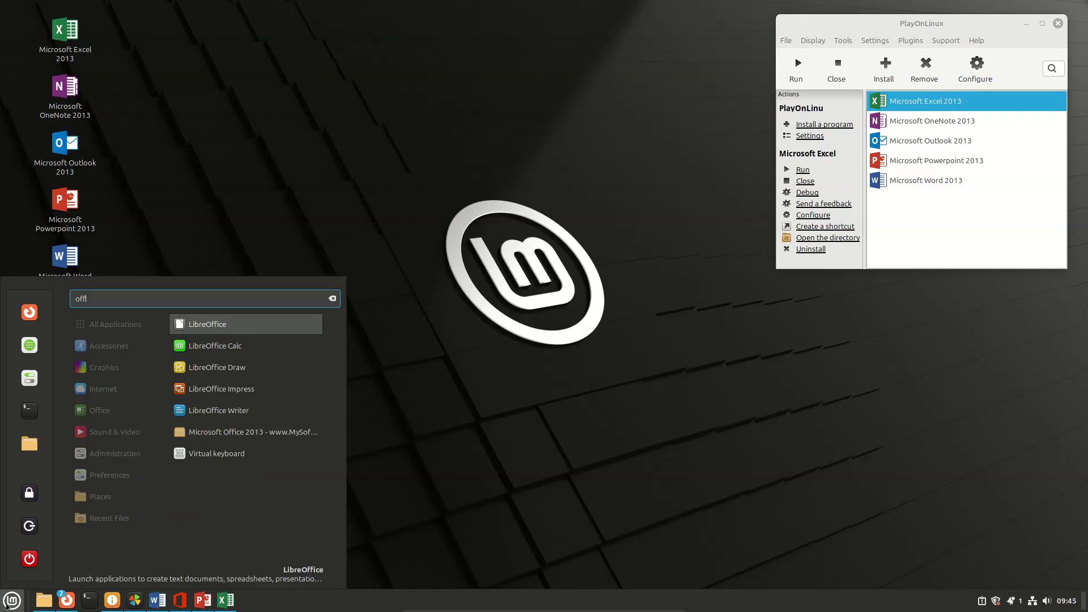
{"action": "type", "text": "ice"}
{"action": "key", "text": "BackSpace"}
{"action": "key", "text": "BackSpace"}
{"action": "key", "text": "BackSpace"}
{"action": "key", "text": "BackSpace"}
{"action": "key", "text": "BackSpace"}
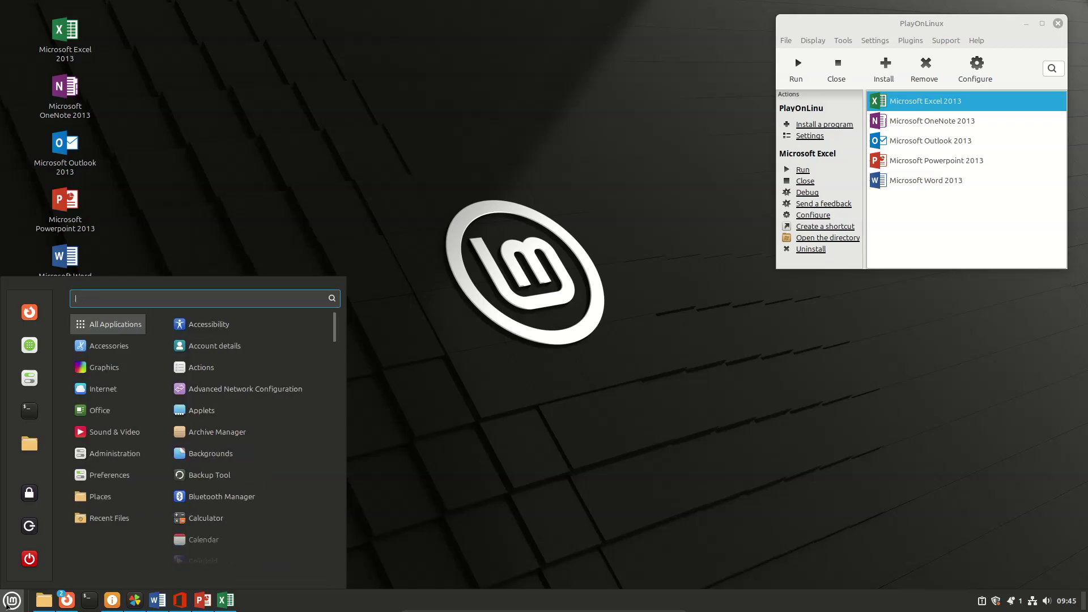
{"action": "left_click", "coordinate": [739, 450]}
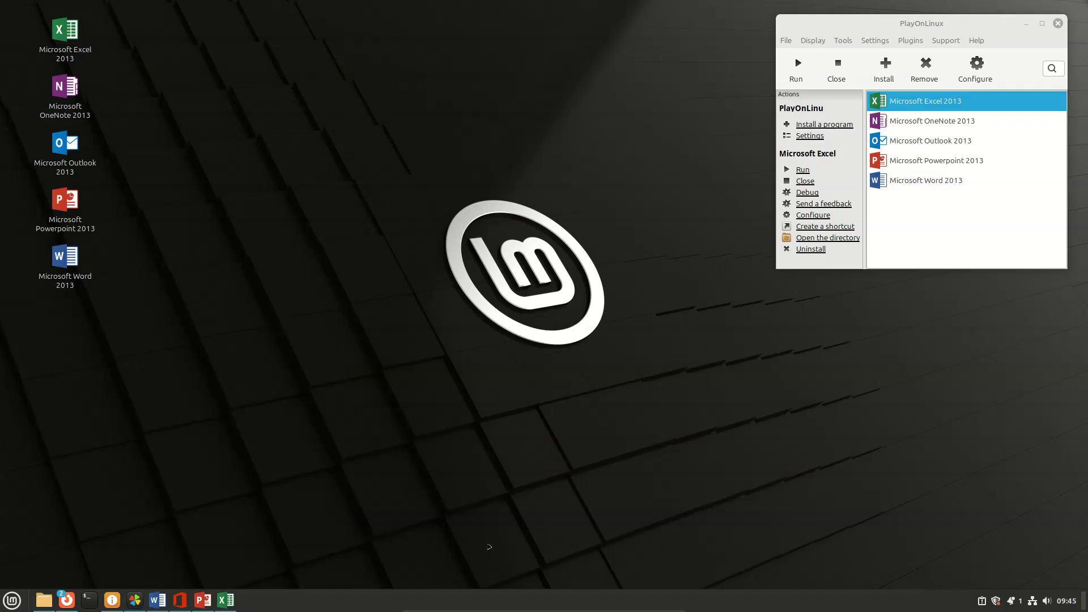
Move the PlayOnLinux window near the desktop's centre, then create a blank presentation in the running PowerPoint and minimize it.
{"action": "left_click_drag", "start_coordinate": [927, 25], "coordinate": [545, 129]}
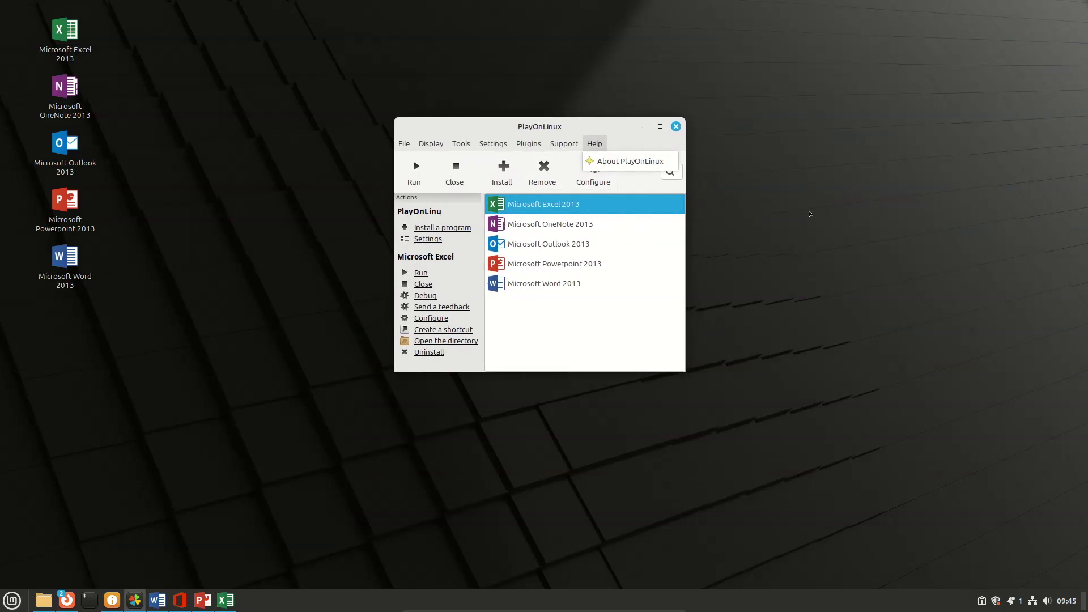
{"action": "left_click", "coordinate": [230, 601]}
{"action": "left_click", "coordinate": [185, 602]}
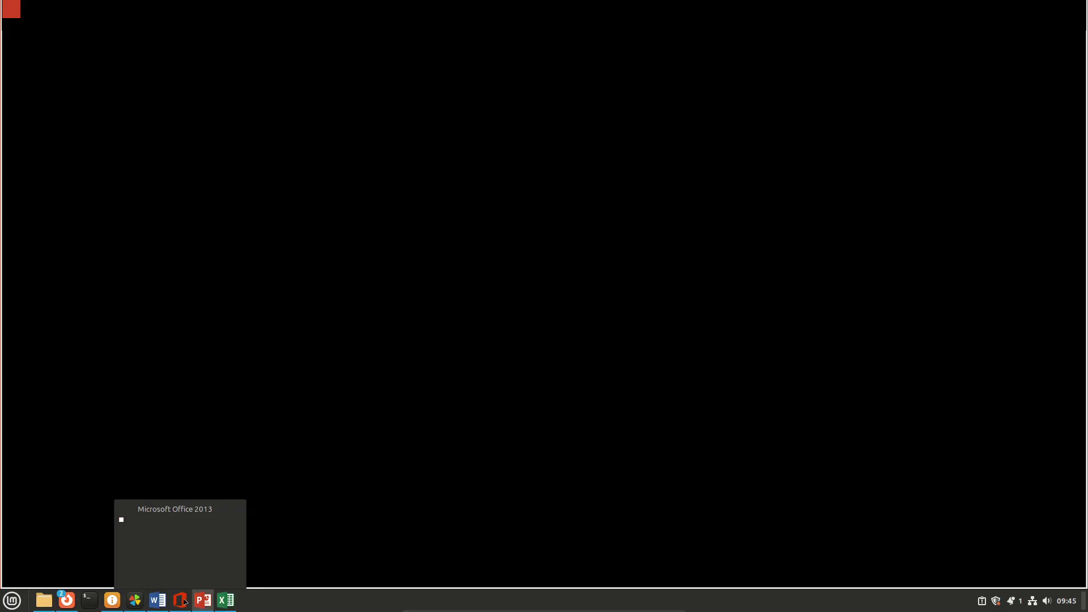
{"action": "left_click", "coordinate": [251, 116]}
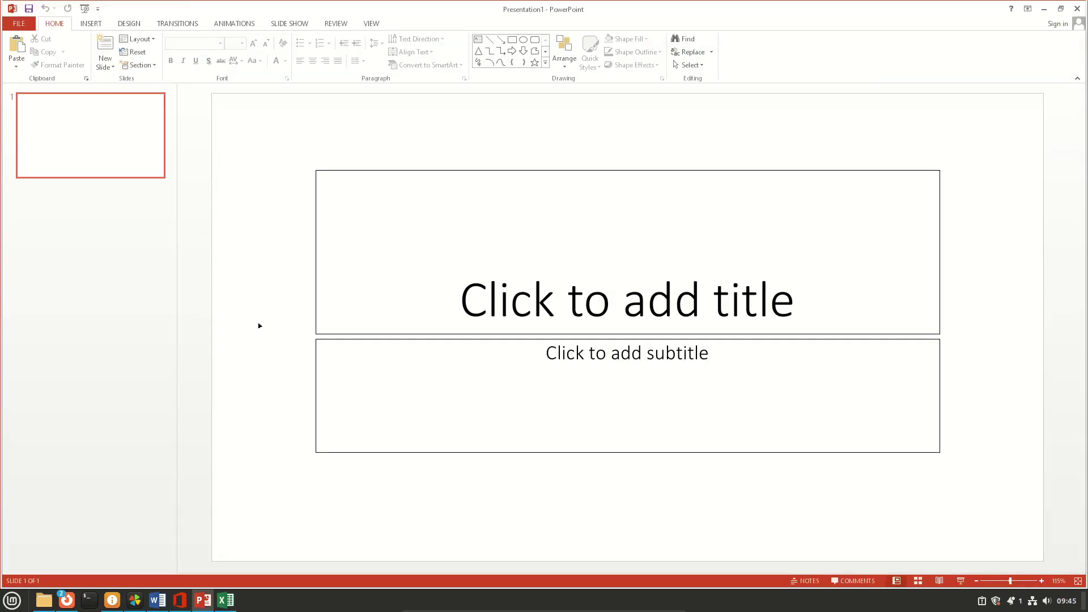
{"action": "left_click", "coordinate": [1043, 9]}
{"action": "left_click", "coordinate": [1043, 9]}
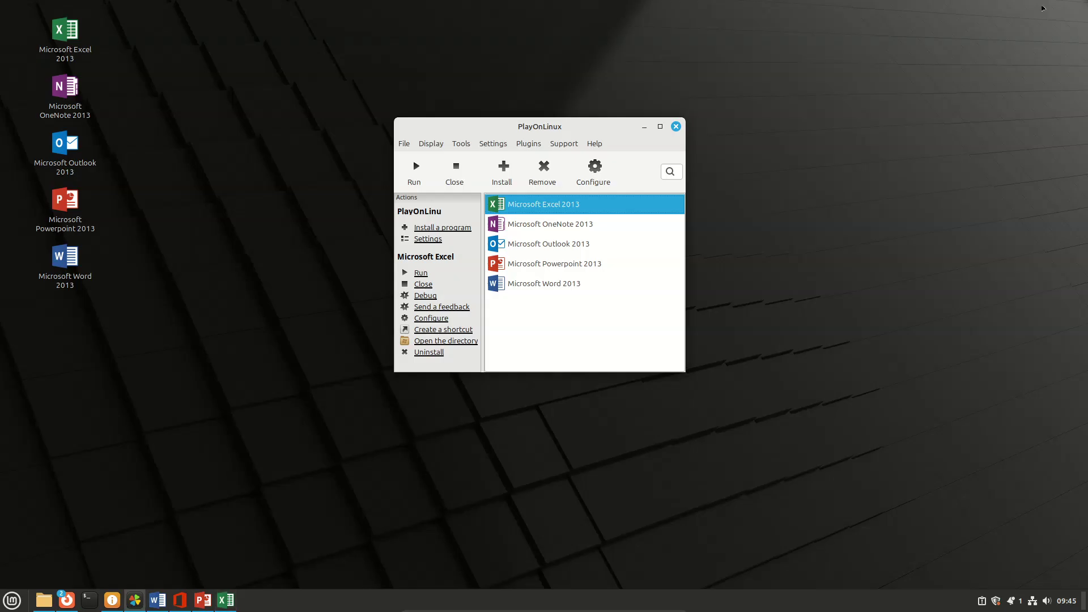
Minimize the Linux Mint 22 virtual machine window to return to the Windows desktop.
{"action": "mouse_move", "coordinate": [606, 610]}
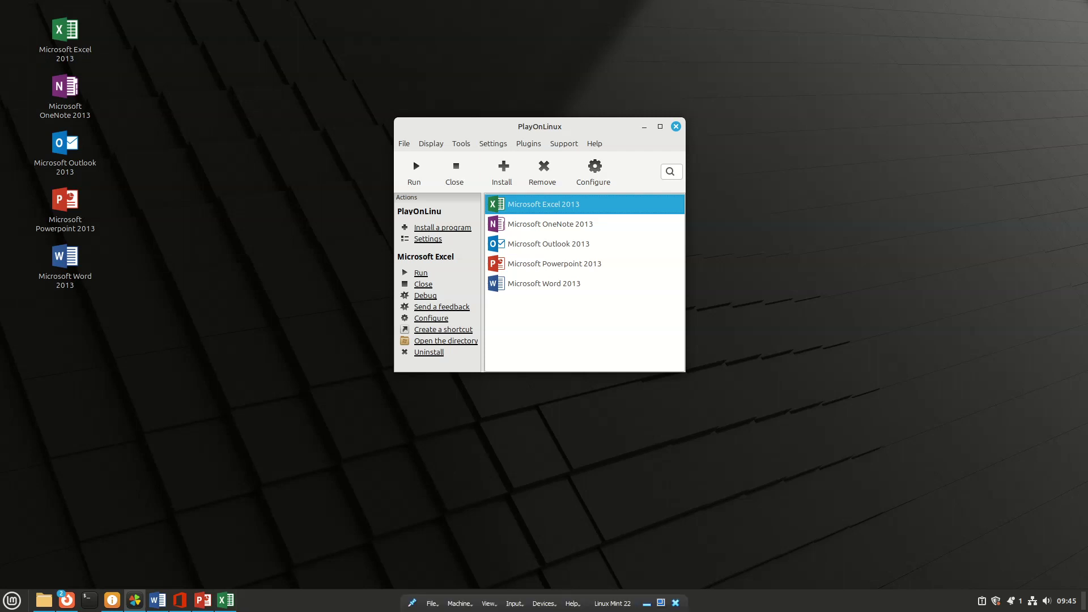
{"action": "left_click", "coordinate": [647, 603]}
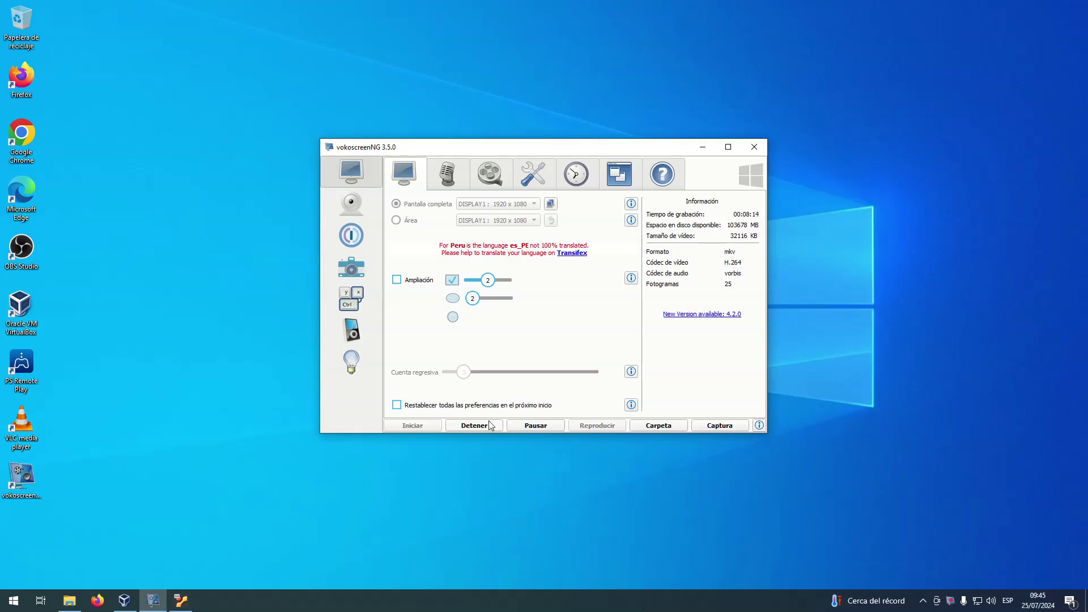